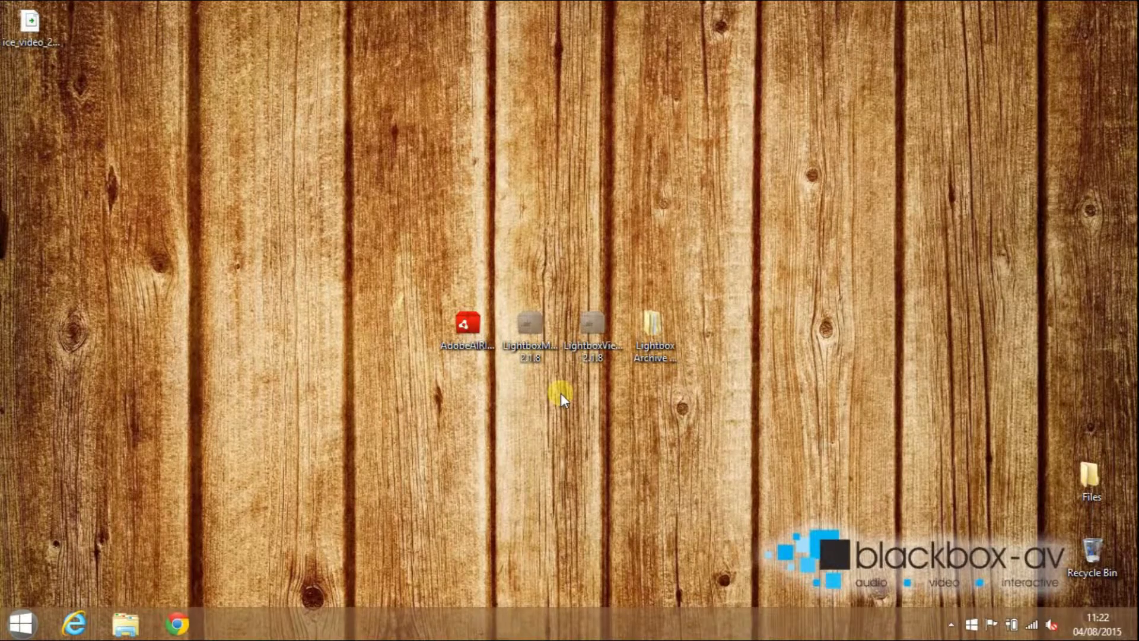
# Launch the LightboxManager 2.1.8 installer package from the desktop.
pyautogui.click(470, 347)
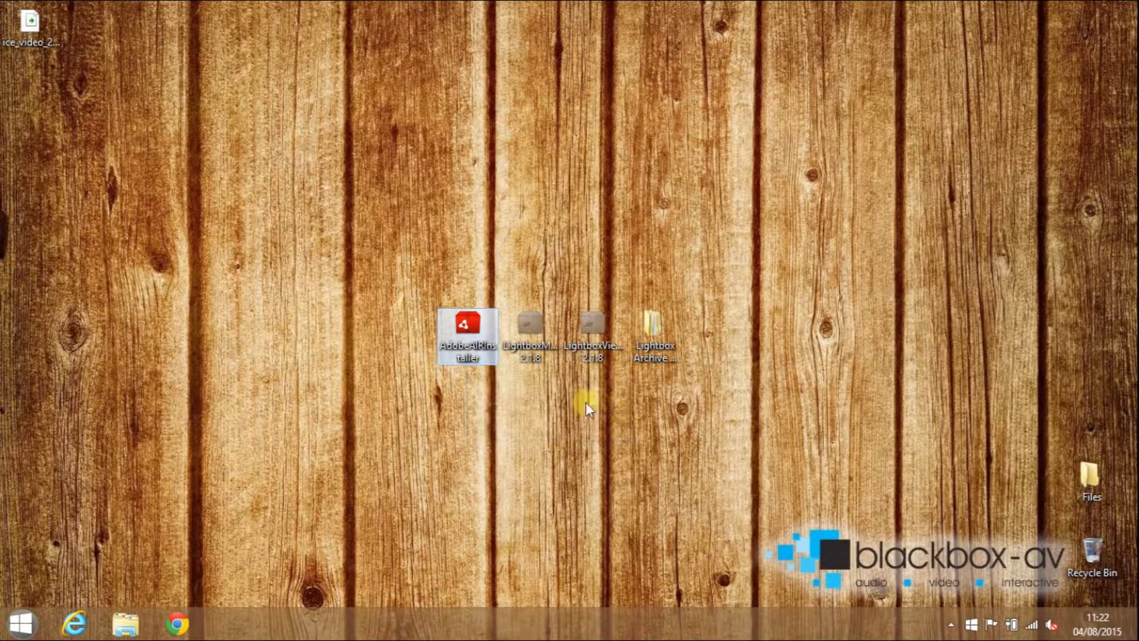
pyautogui.click(580, 402)
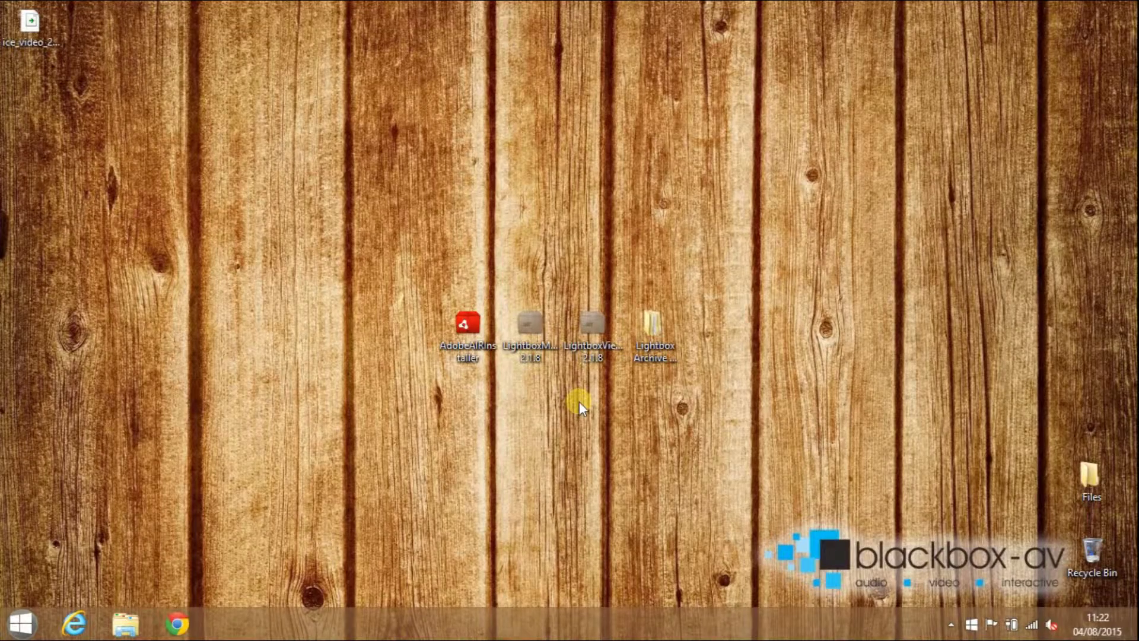
pyautogui.click(538, 361)
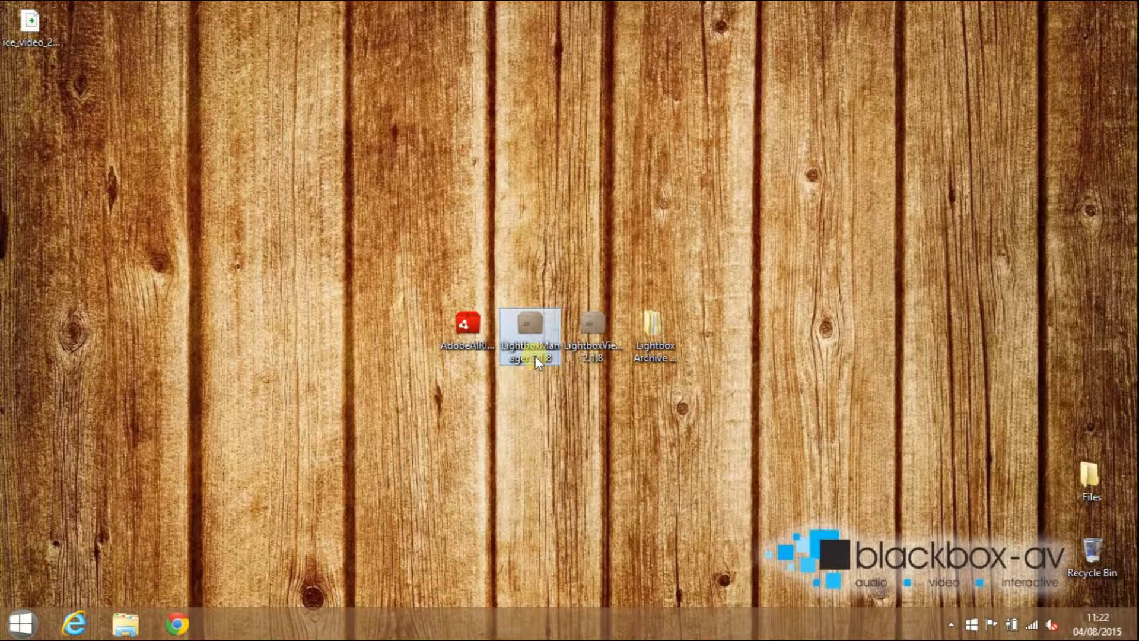
pyautogui.moveTo(536, 360)
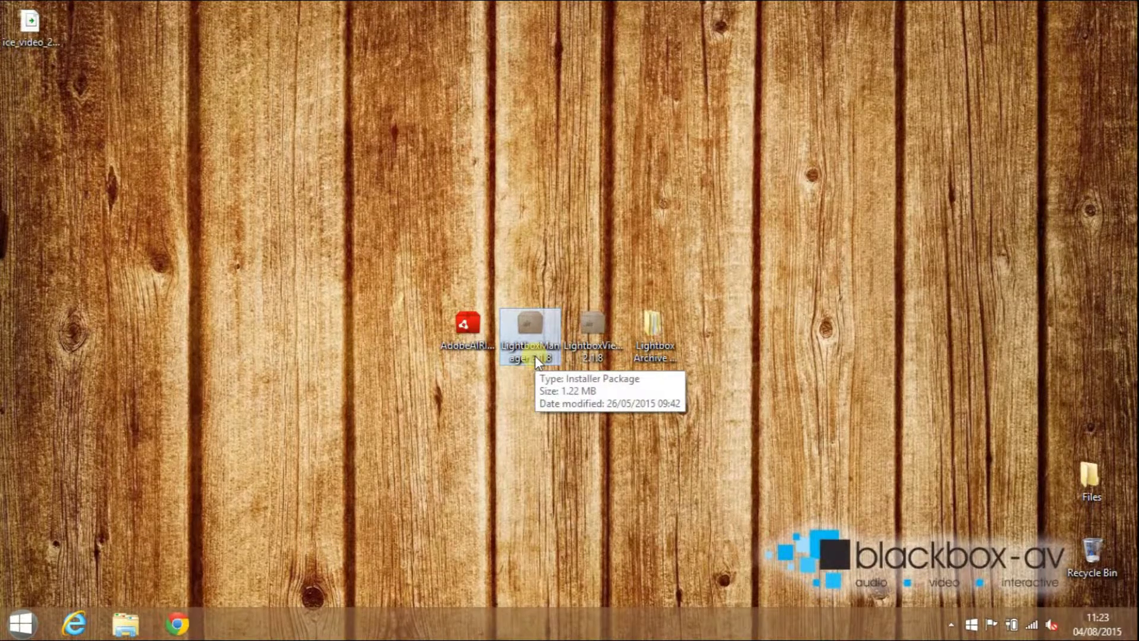
pyautogui.doubleClick(536, 360)
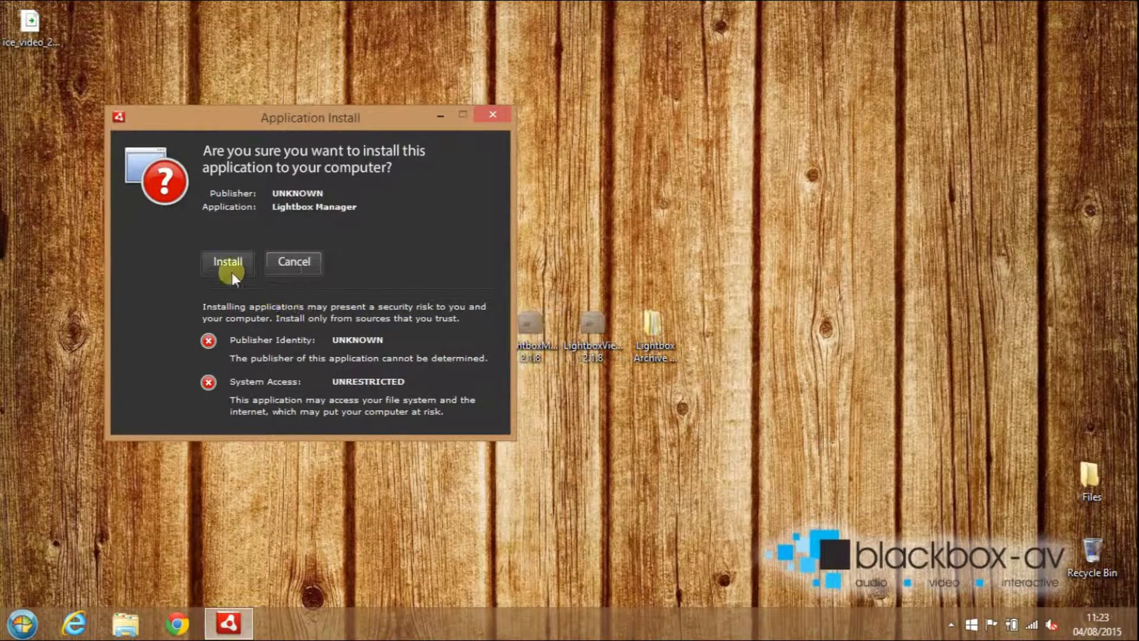
# Install Lightbox Manager with default preferences and approve the User Account Control prompt.
pyautogui.click(226, 266)
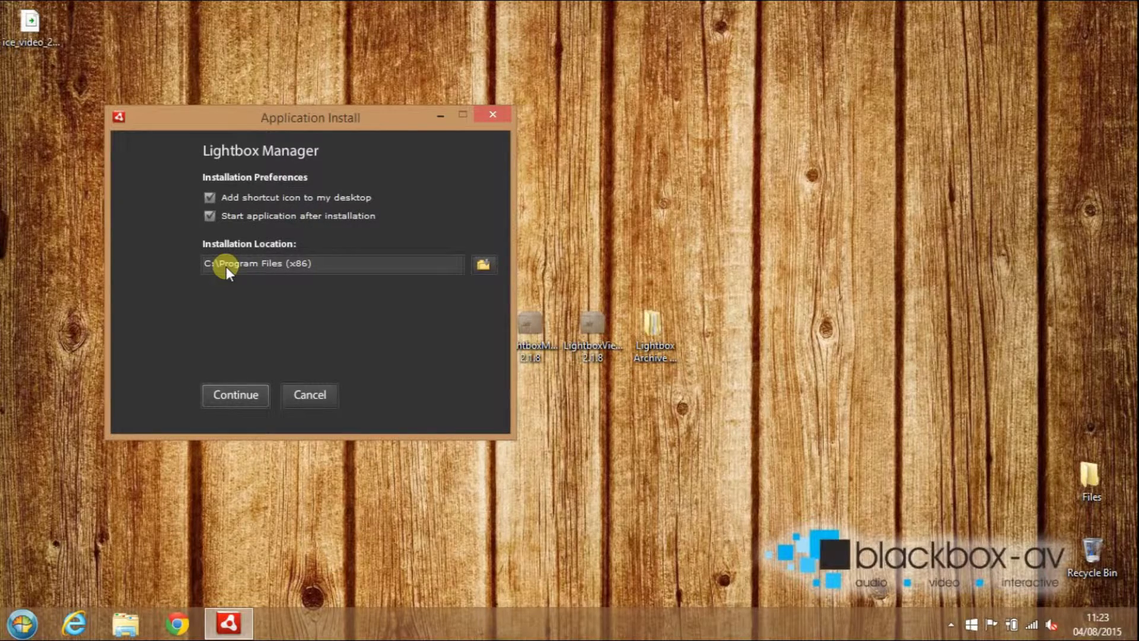
pyautogui.click(235, 395)
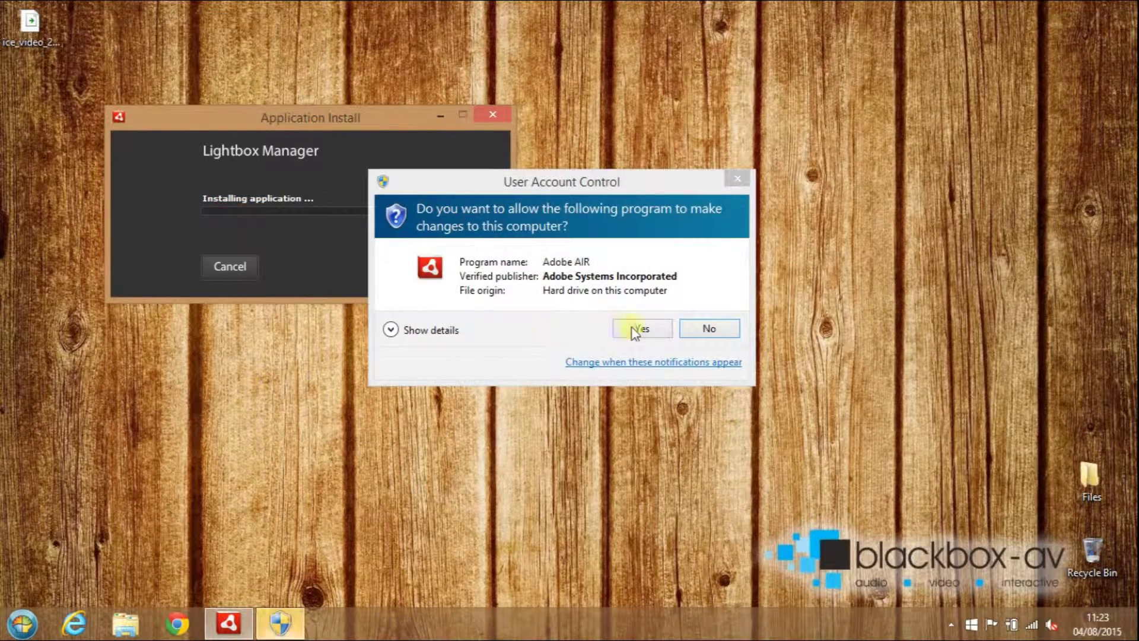
pyautogui.click(633, 330)
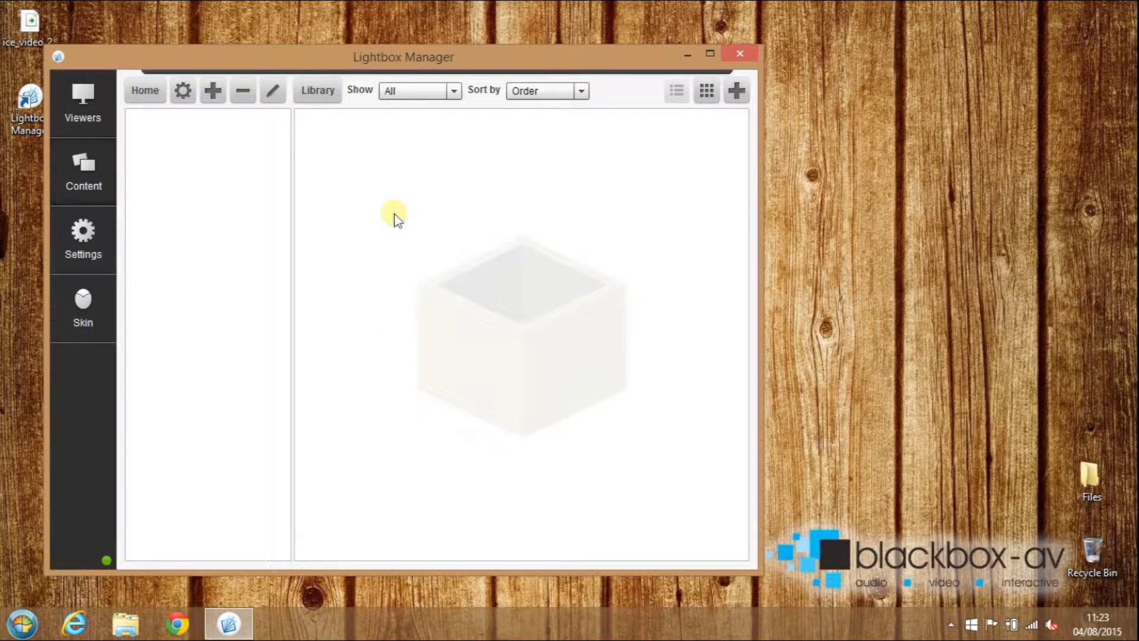
# Import the Lightbox Archive 2013-9-24 folder from Settings, replacing the current library content.
pyautogui.moveTo(424, 67); pyautogui.dragTo(587, 74)
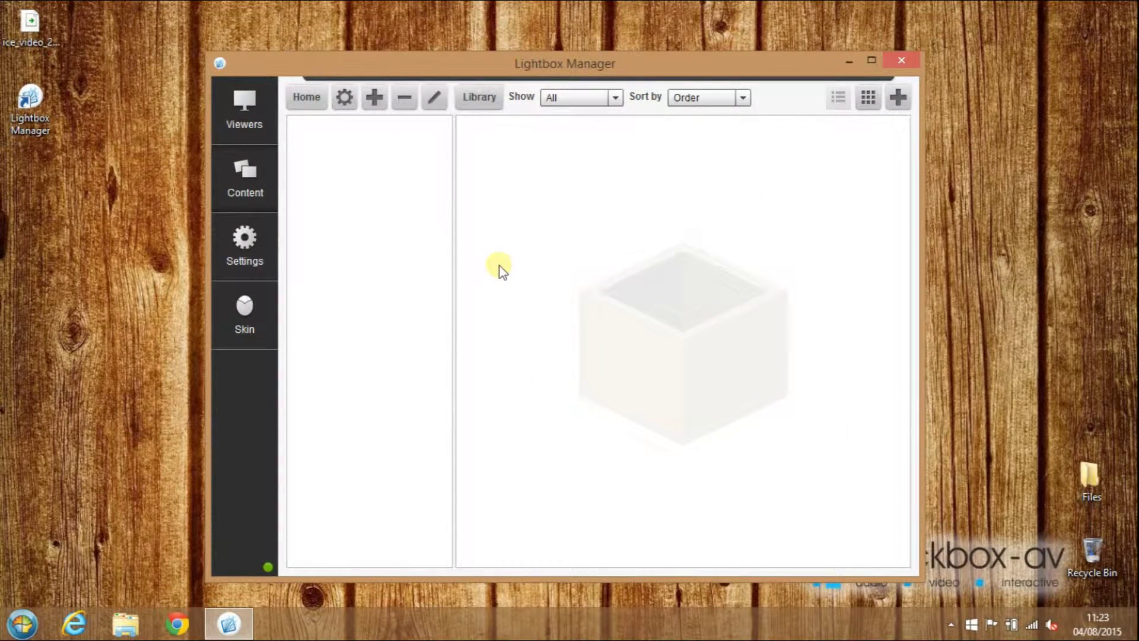
pyautogui.click(260, 246)
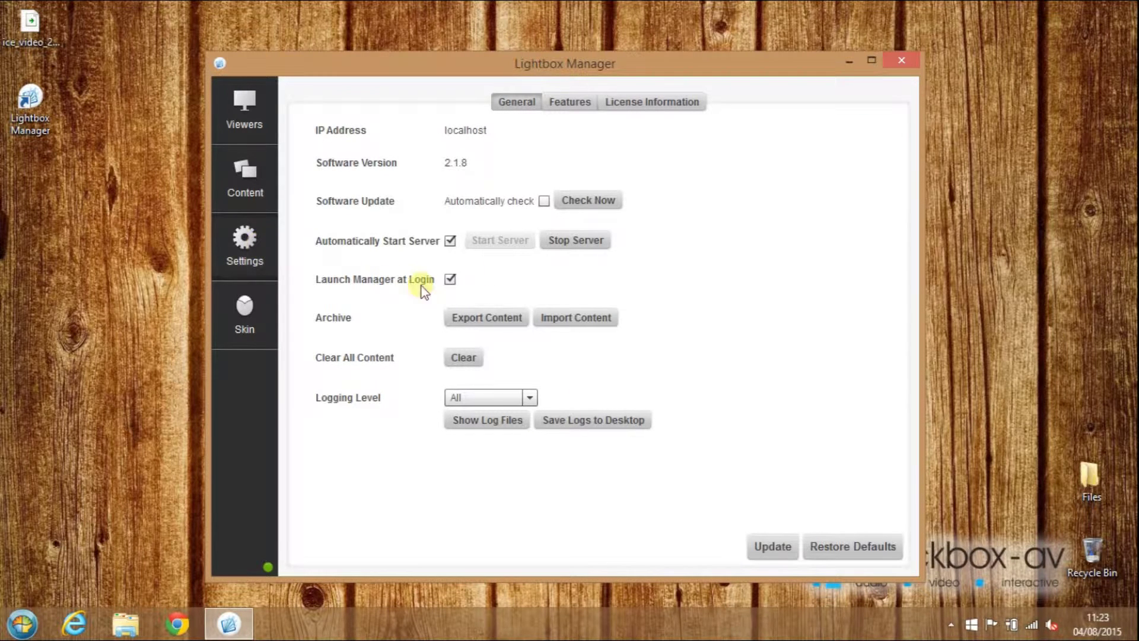
pyautogui.click(579, 319)
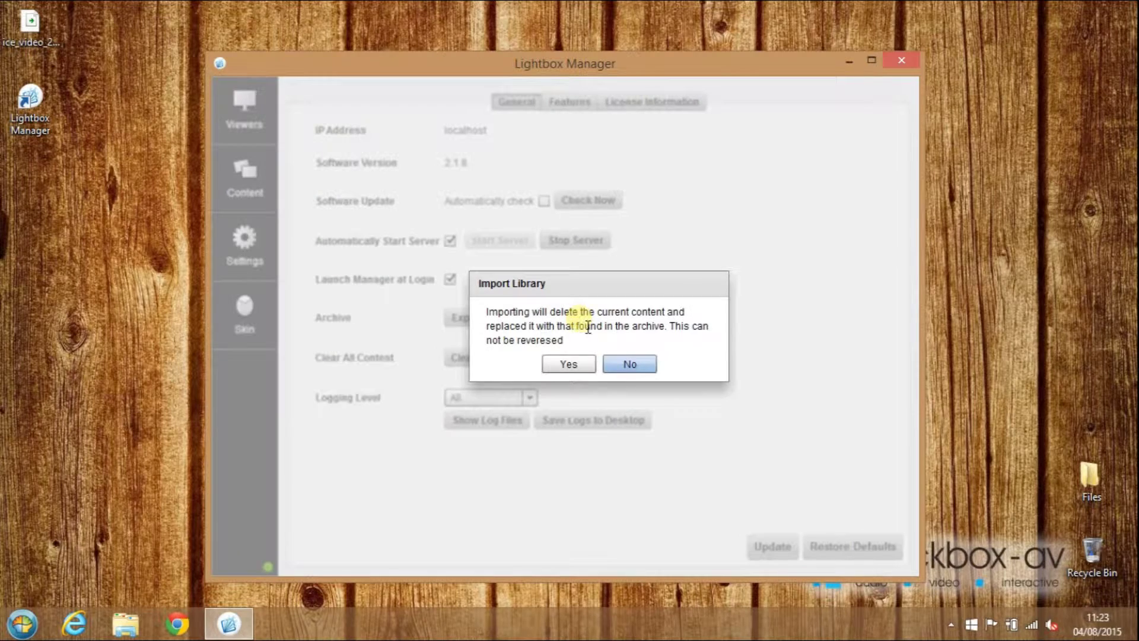
pyautogui.click(571, 365)
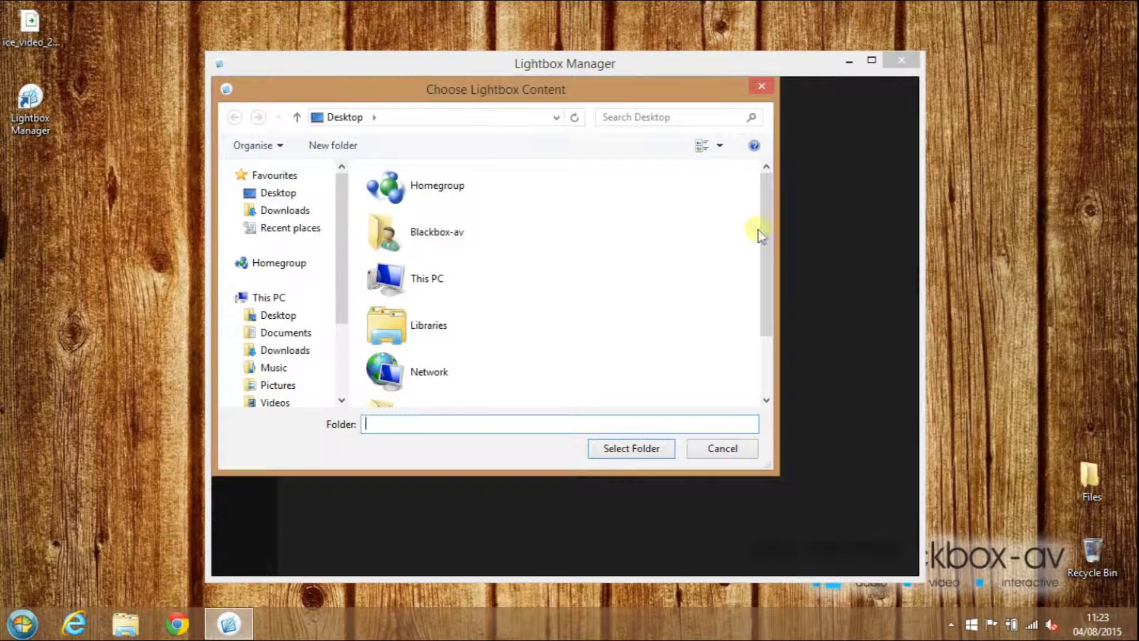
pyautogui.moveTo(762, 235); pyautogui.dragTo(772, 288)
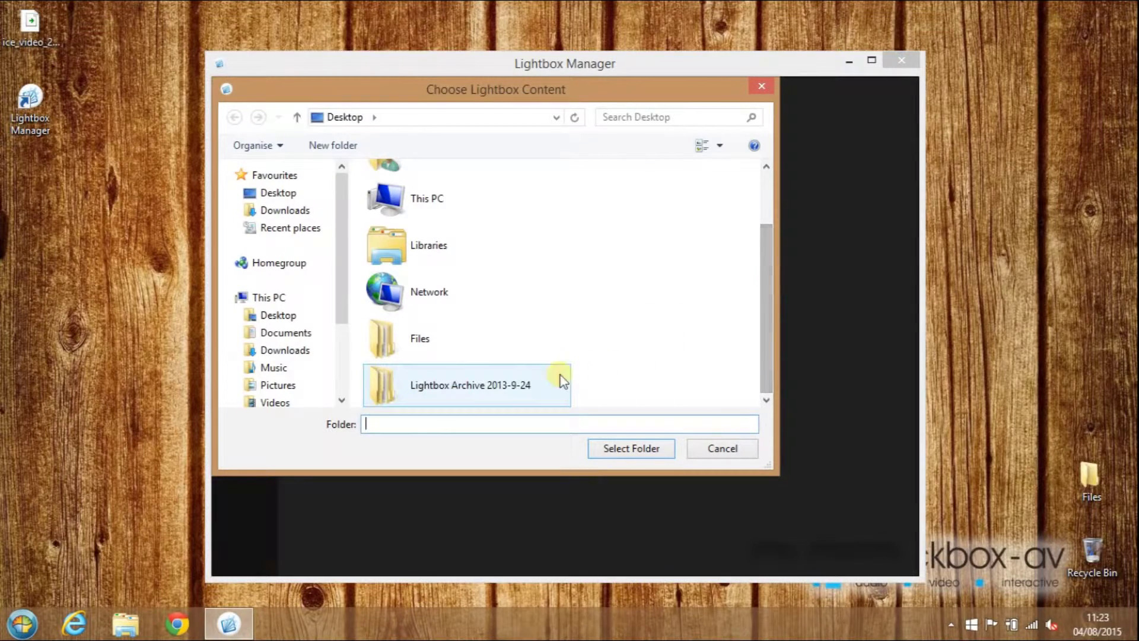
pyautogui.click(460, 392)
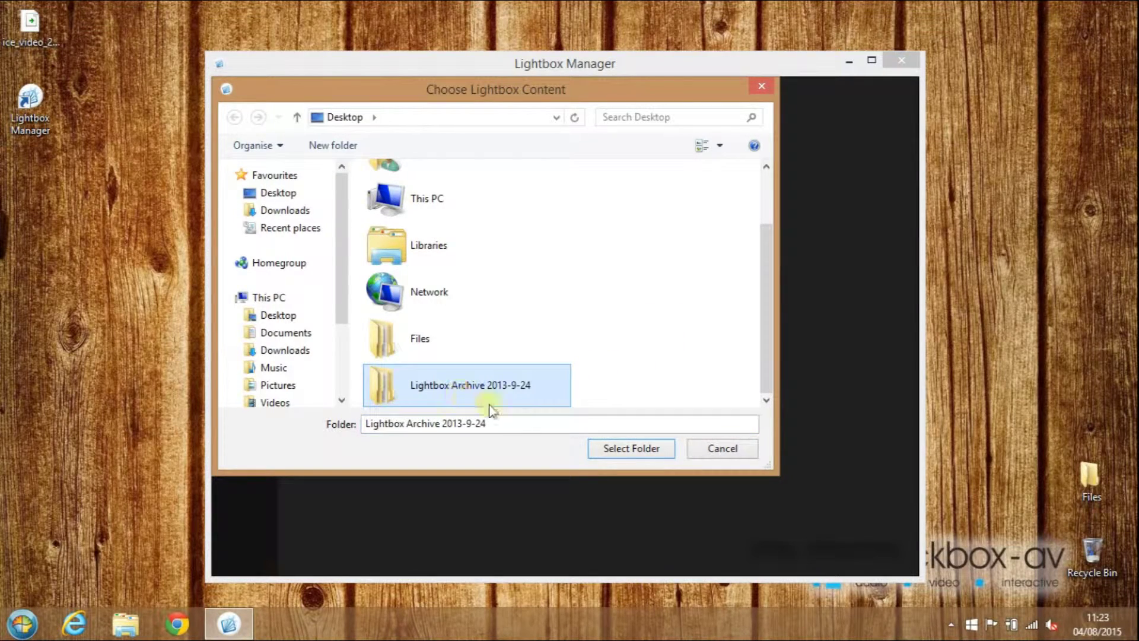
pyautogui.click(632, 448)
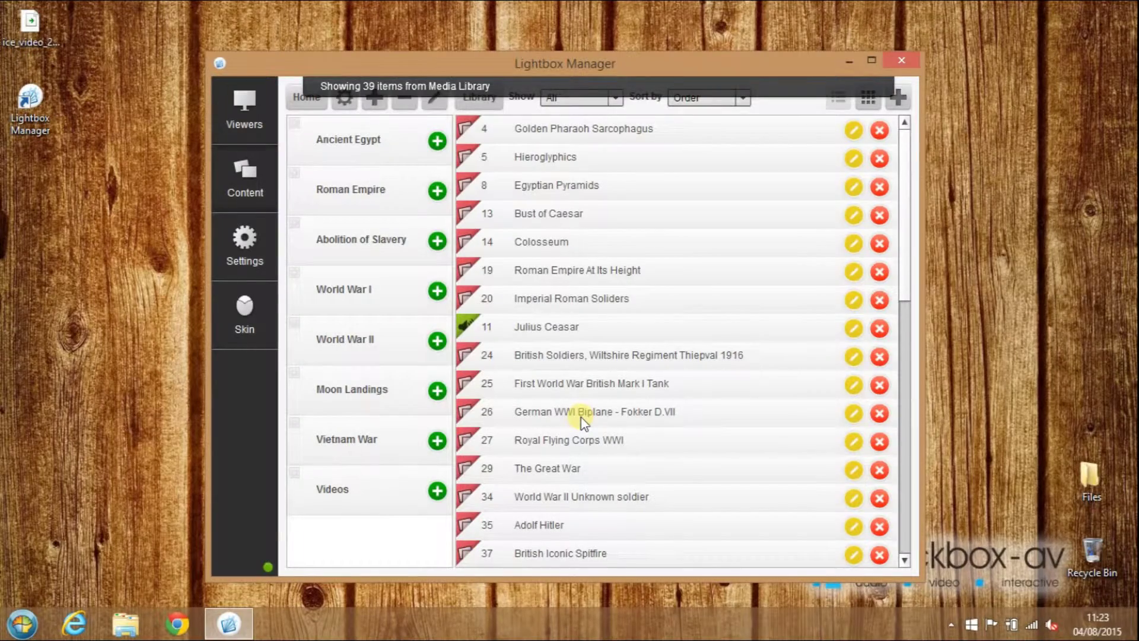
# Scroll through the 39 imported items in the Manager library.
pyautogui.scroll(-2, 911, 205)
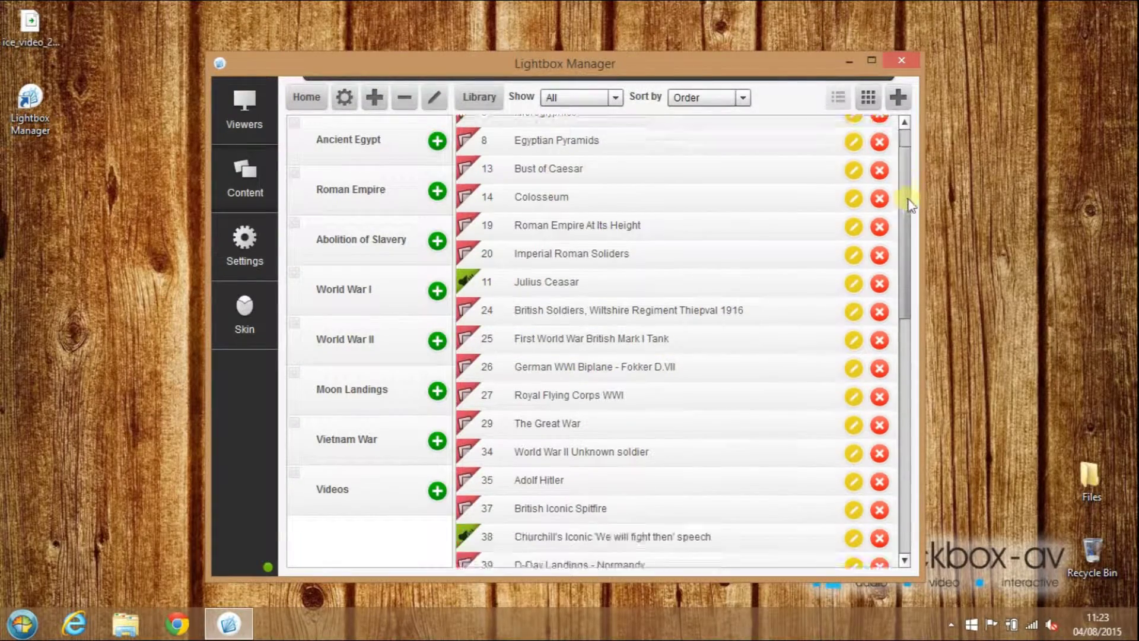
pyautogui.moveTo(911, 205); pyautogui.dragTo(935, 172)
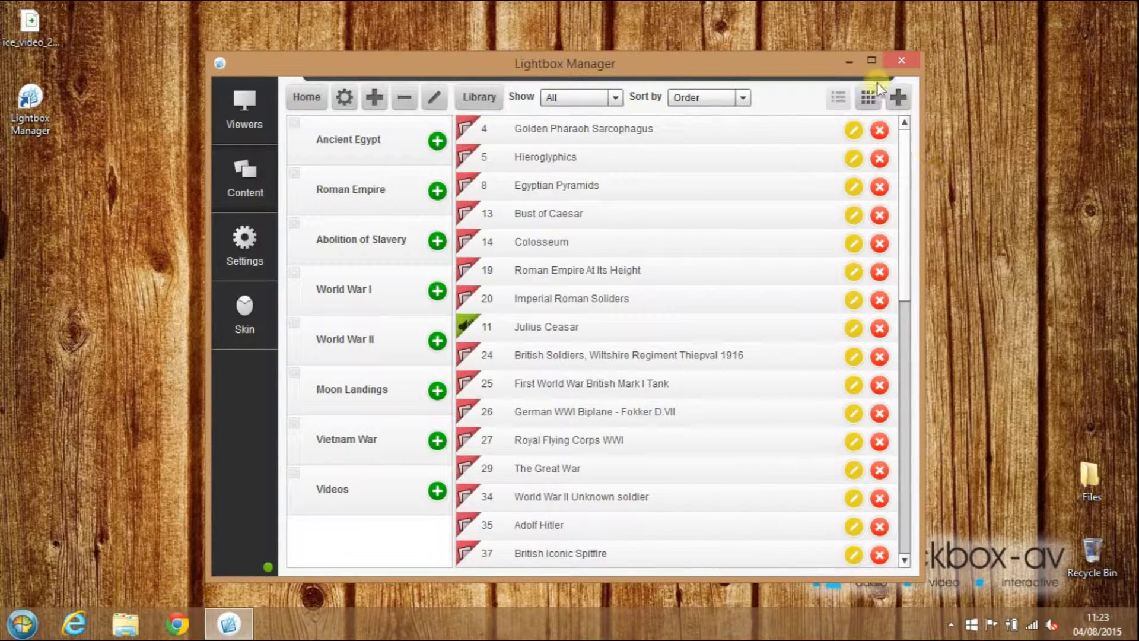
# Minimise Manager, then install the LightboxViewer 2.1.8 package with defaults and approve UAC.
pyautogui.click(845, 61)
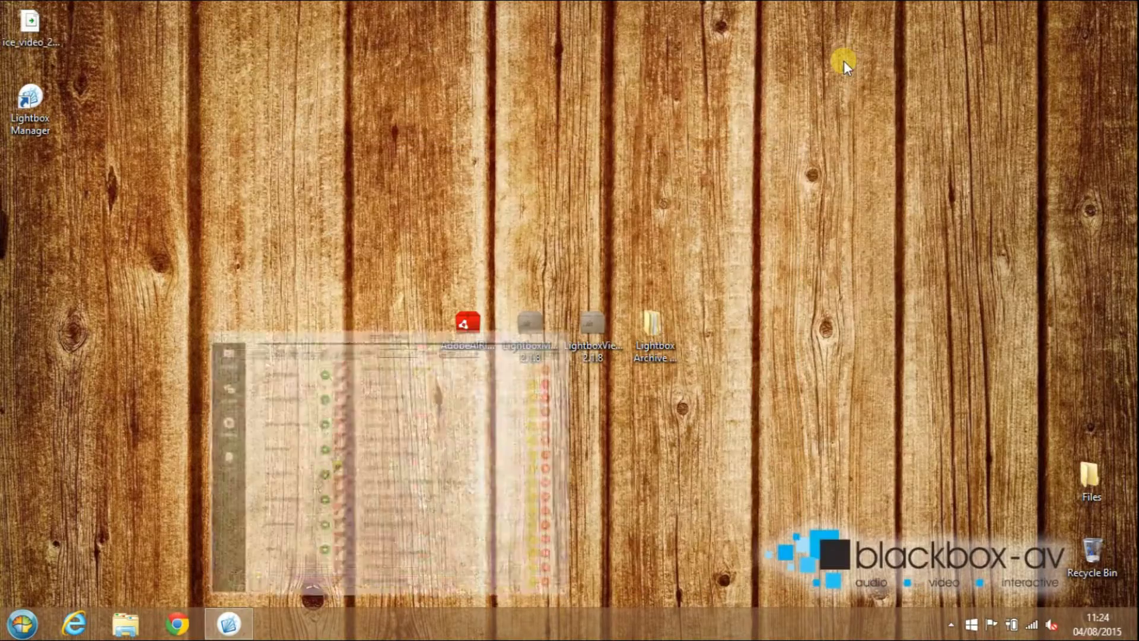
pyautogui.click(840, 64)
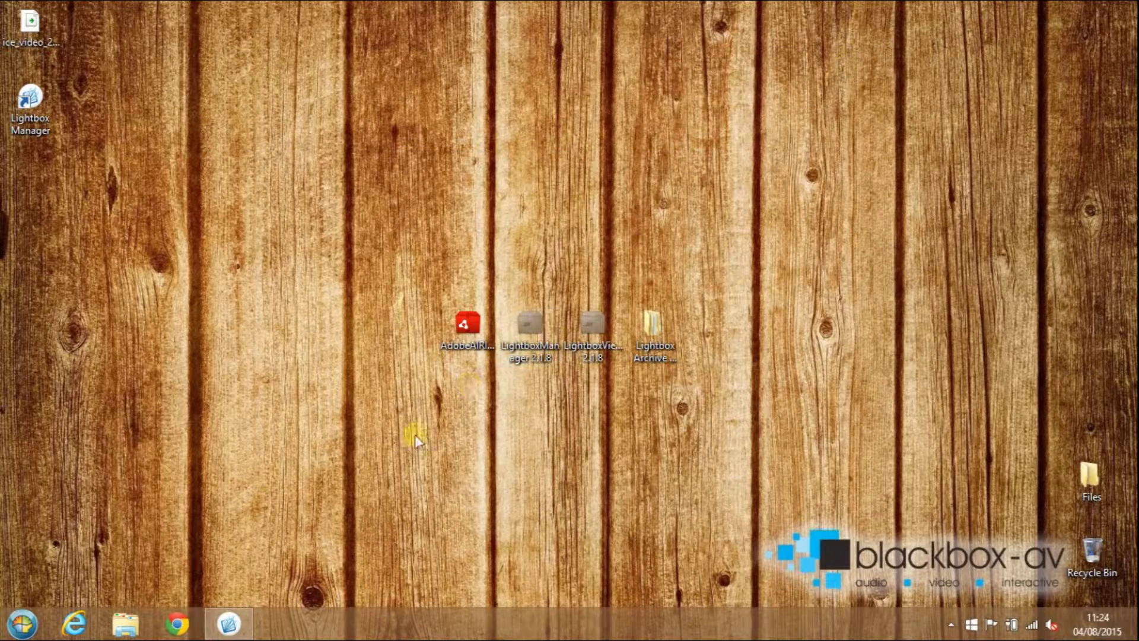
pyautogui.moveTo(238, 617)
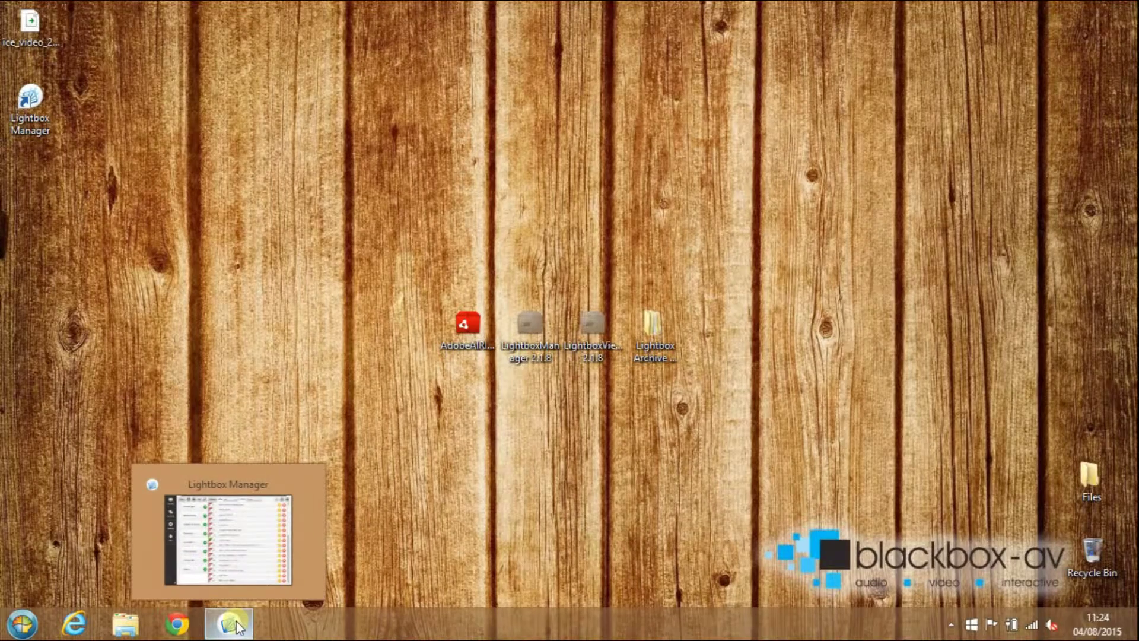
pyautogui.click(582, 359)
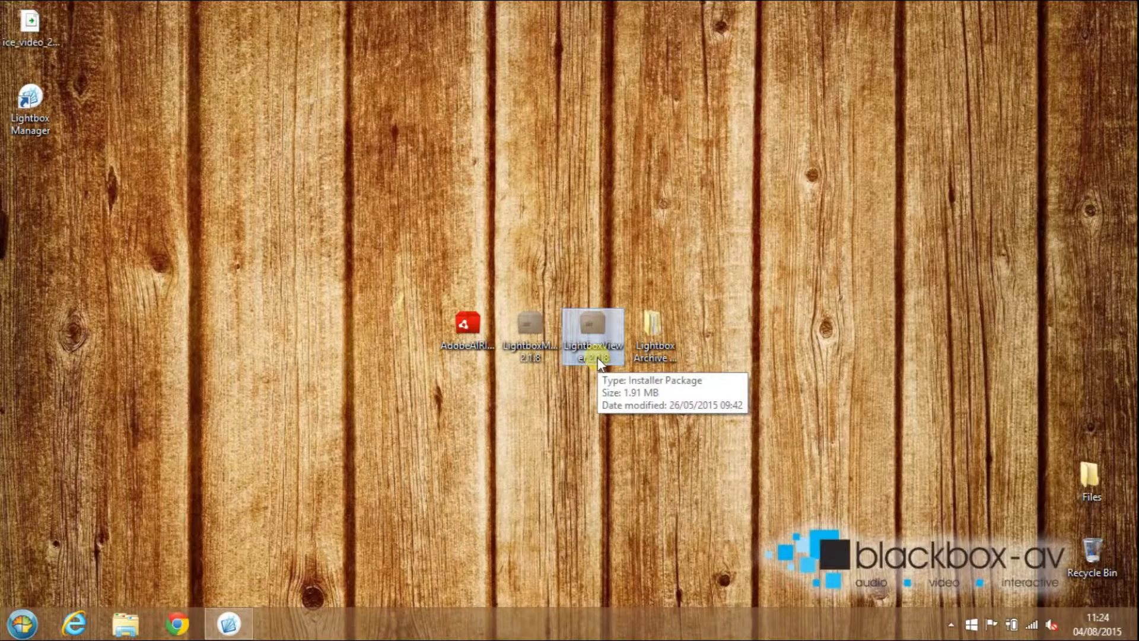
pyautogui.doubleClick(597, 357)
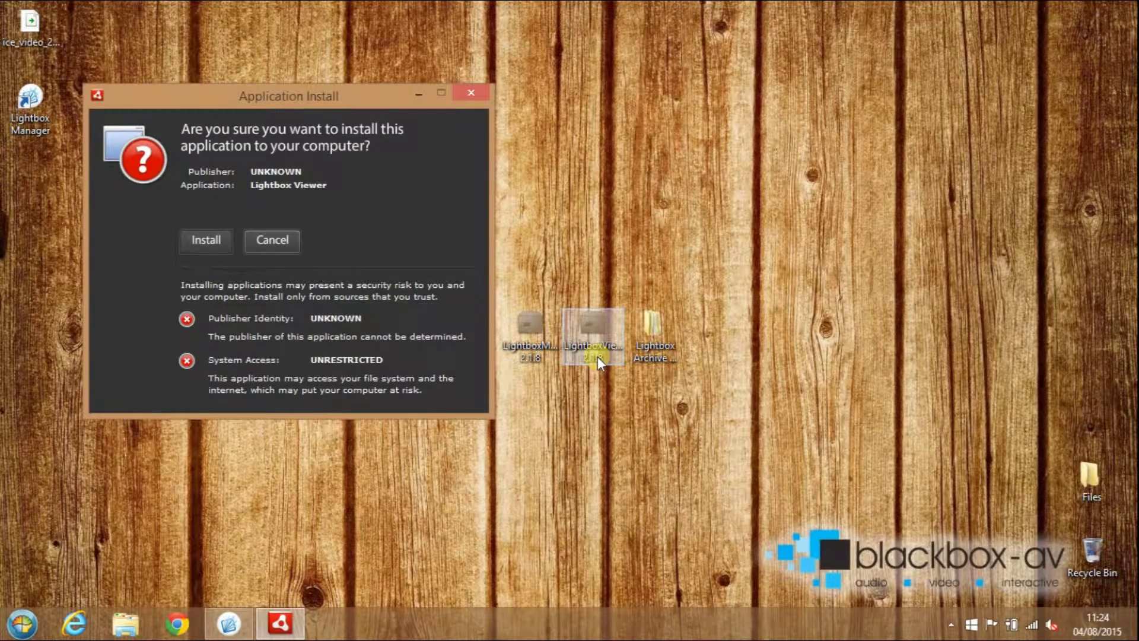
pyautogui.click(207, 241)
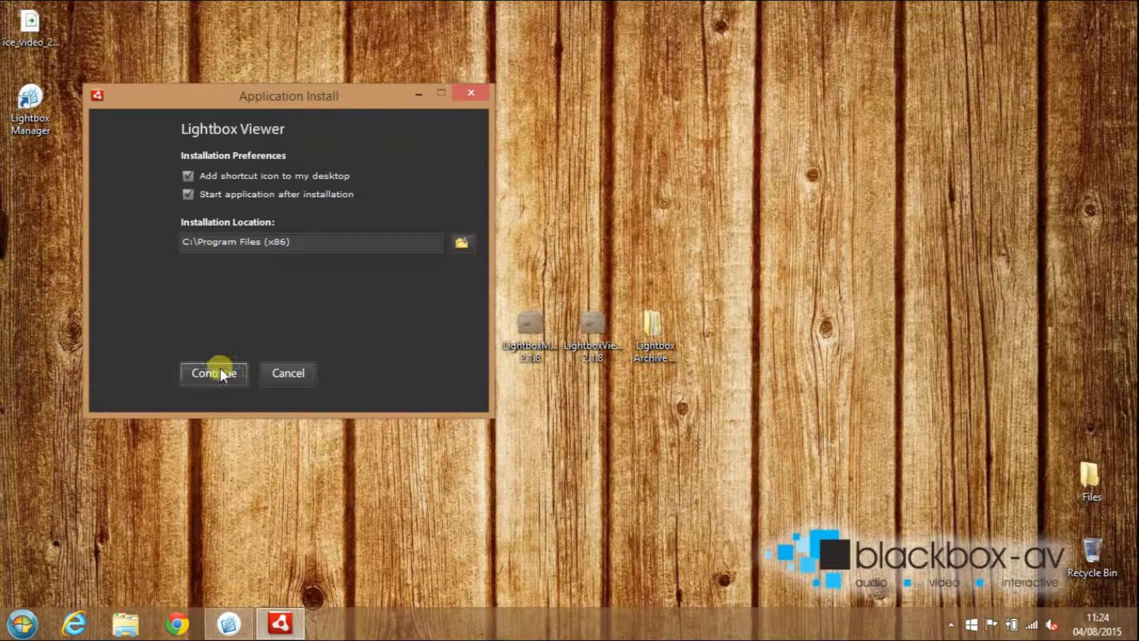
pyautogui.click(215, 373)
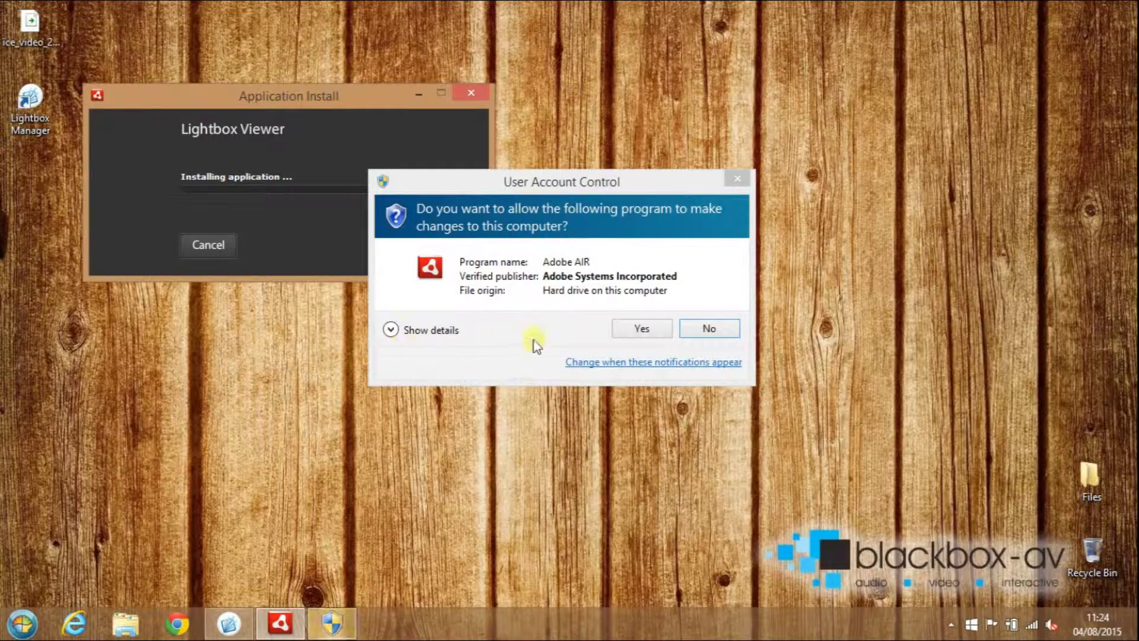
pyautogui.click(639, 329)
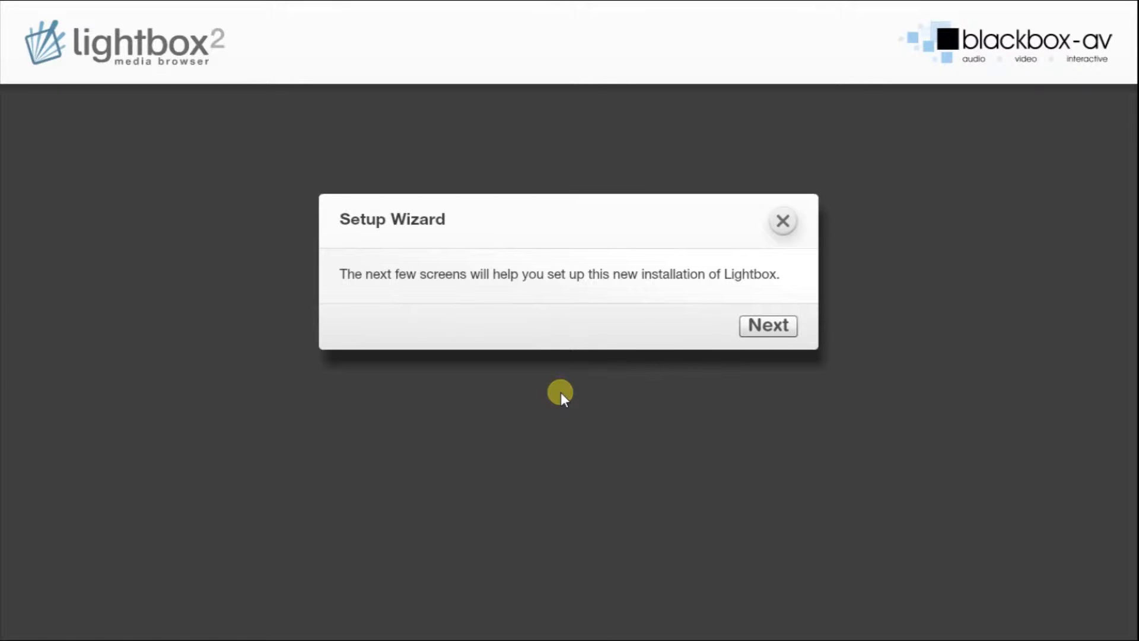
# Leave name, organisation, site and activation key blank and choose Try Demo.
pyautogui.click(768, 327)
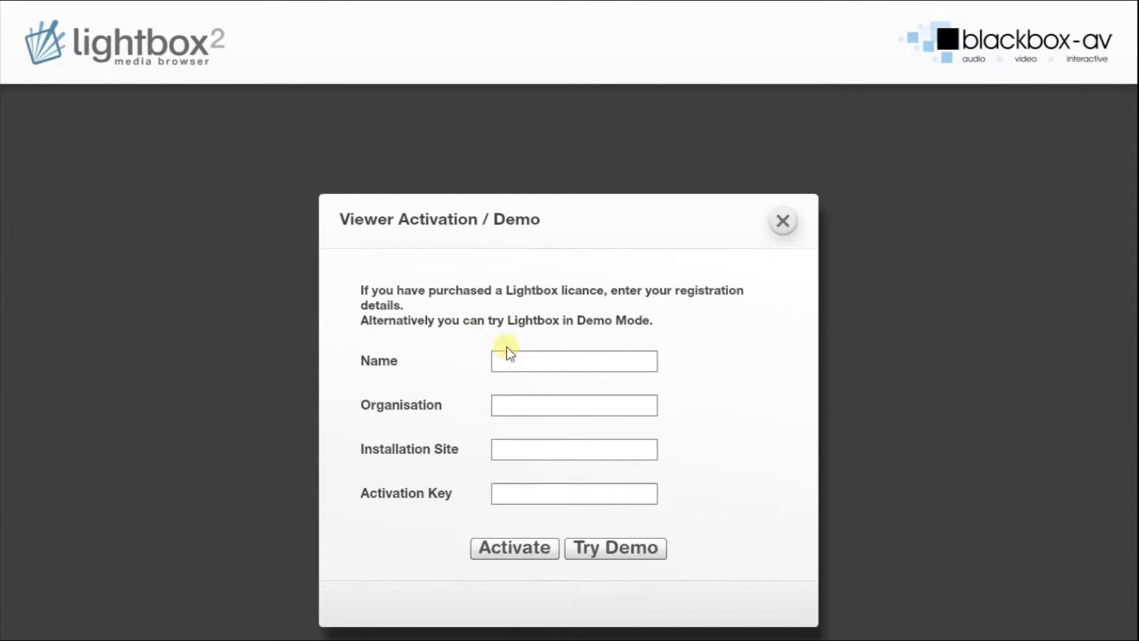
pyautogui.click(546, 361)
pyautogui.click(543, 406)
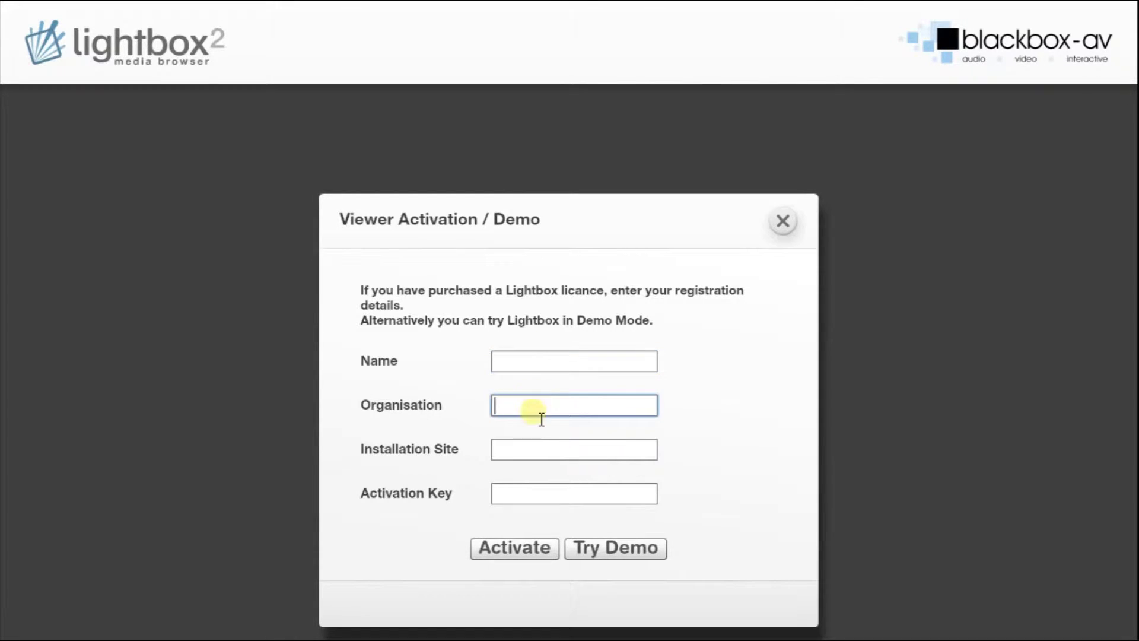
pyautogui.click(534, 451)
pyautogui.click(528, 495)
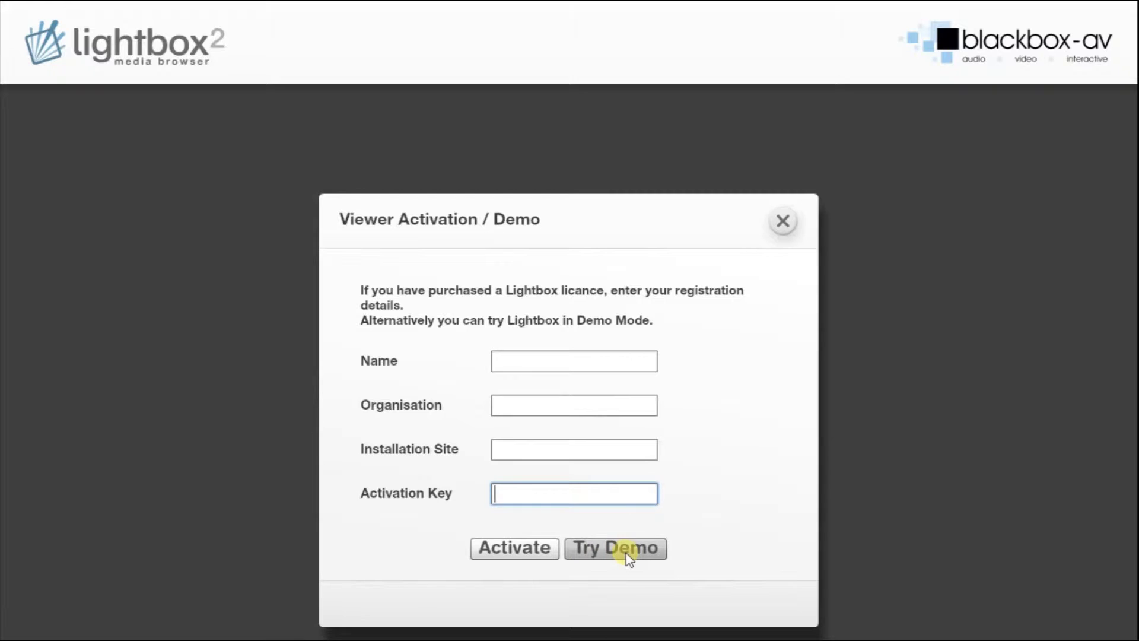
pyautogui.click(604, 557)
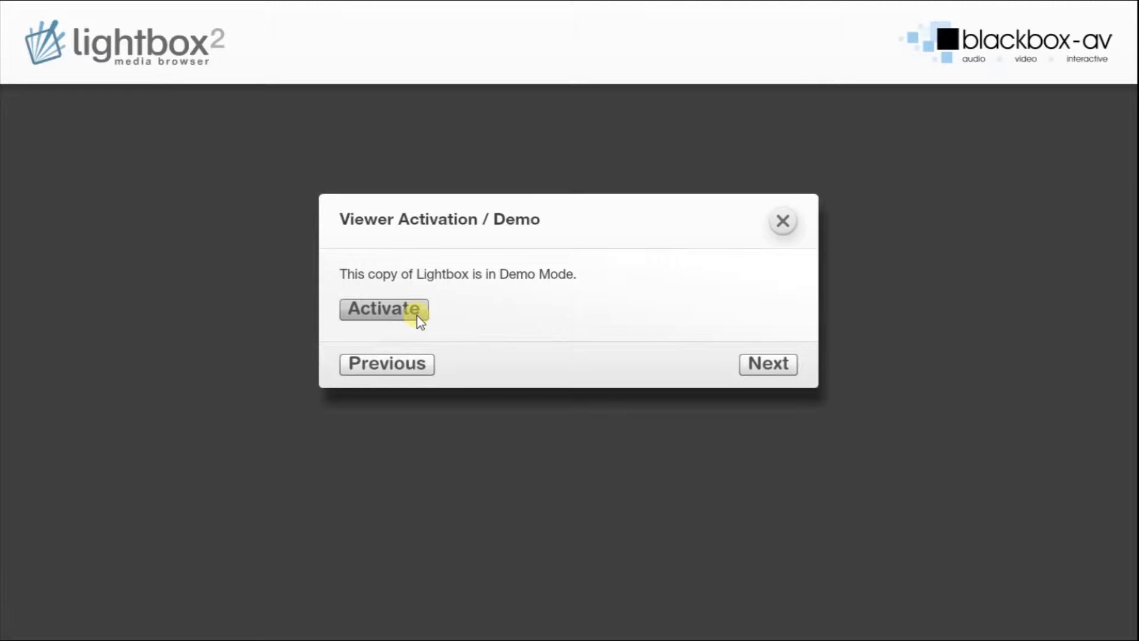
pyautogui.click(760, 364)
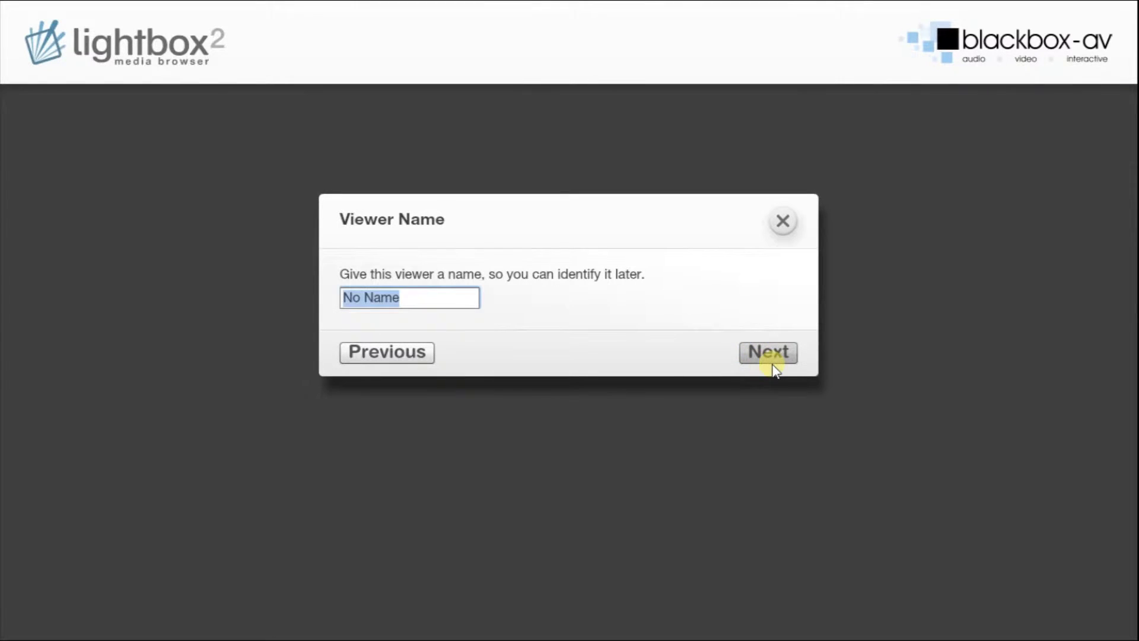
# Rename the viewer from No Name to 'Kiosk 1'.
pyautogui.click(442, 305)
pyautogui.press('BackSpace')
pyautogui.press('BackSpace')
pyautogui.press('BackSpace')
pyautogui.press('BackSpace')
pyautogui.press('BackSpace')
pyautogui.press('BackSpace')
pyautogui.press('BackSpace')
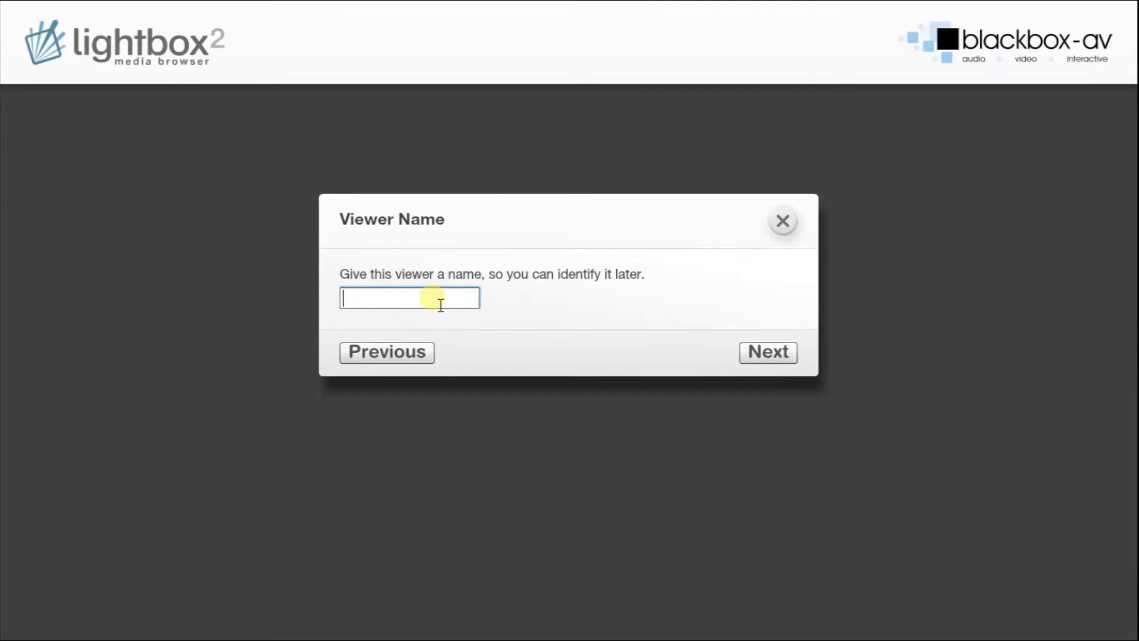
pyautogui.write('Kiosk 1')
pyautogui.click(755, 349)
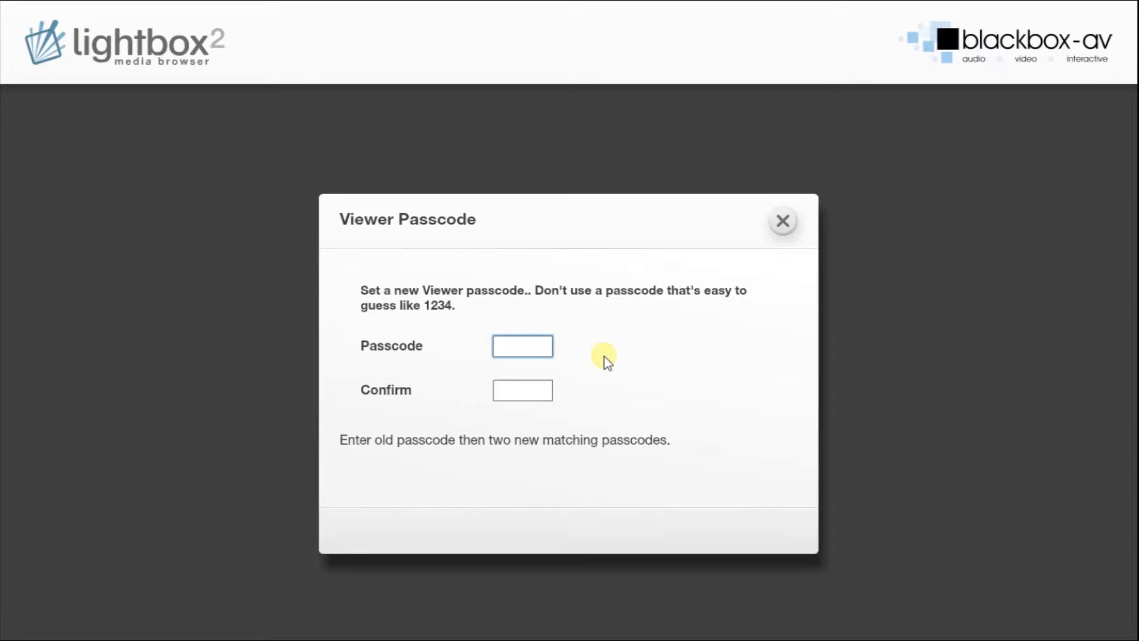
# Enter and confirm a viewer passcode, then save it with Set Passcode.
pyautogui.write('****')
pyautogui.click(537, 392)
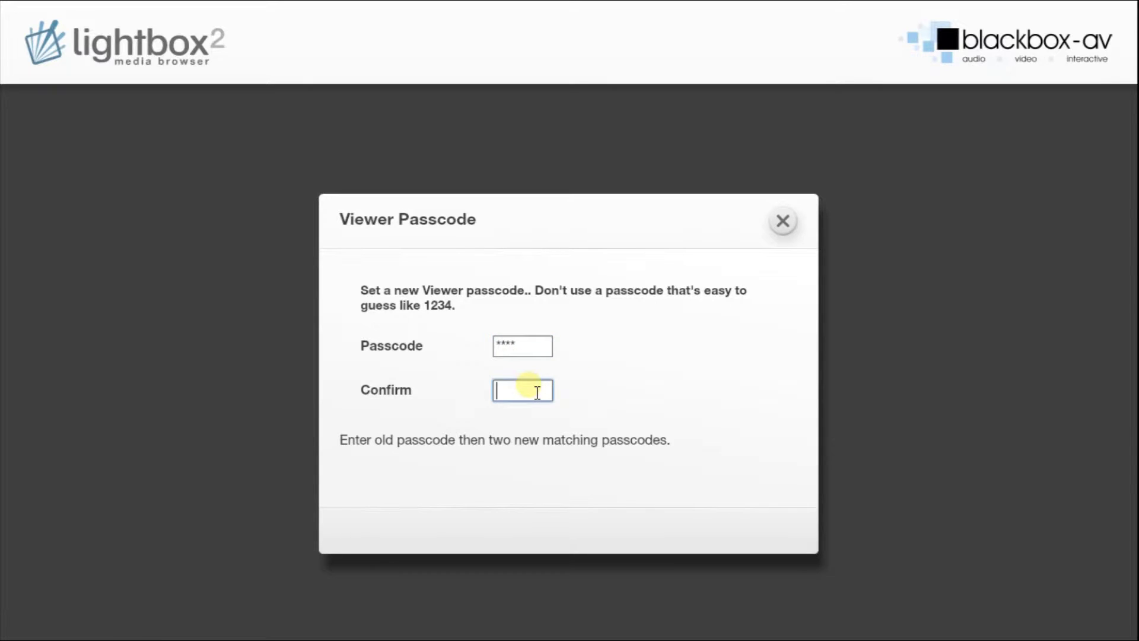
pyautogui.write('****')
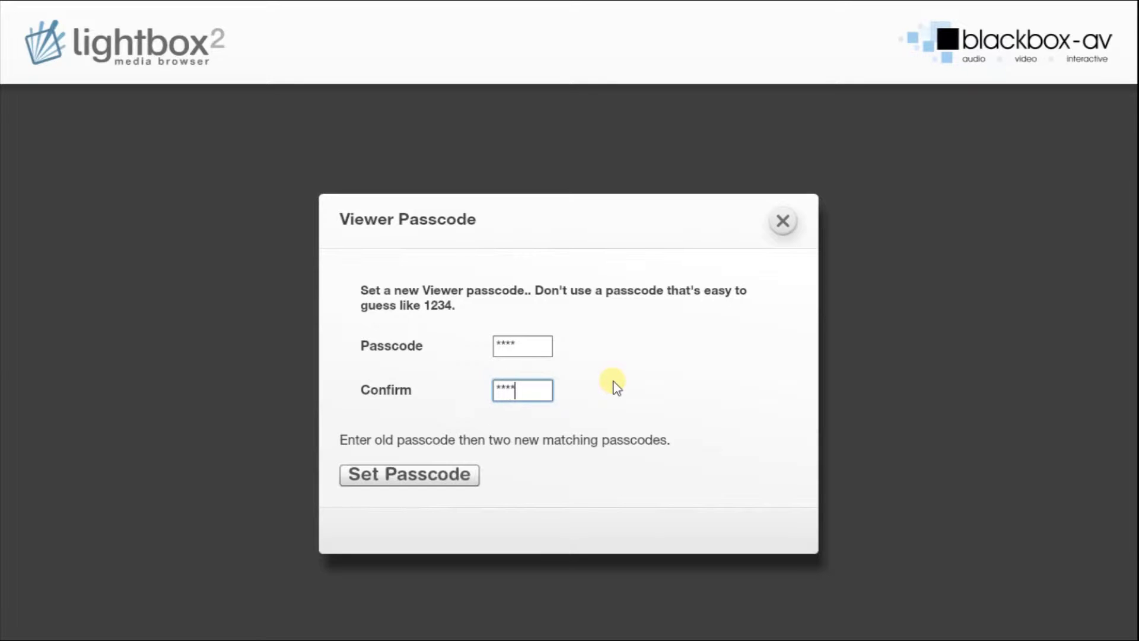
pyautogui.click(447, 476)
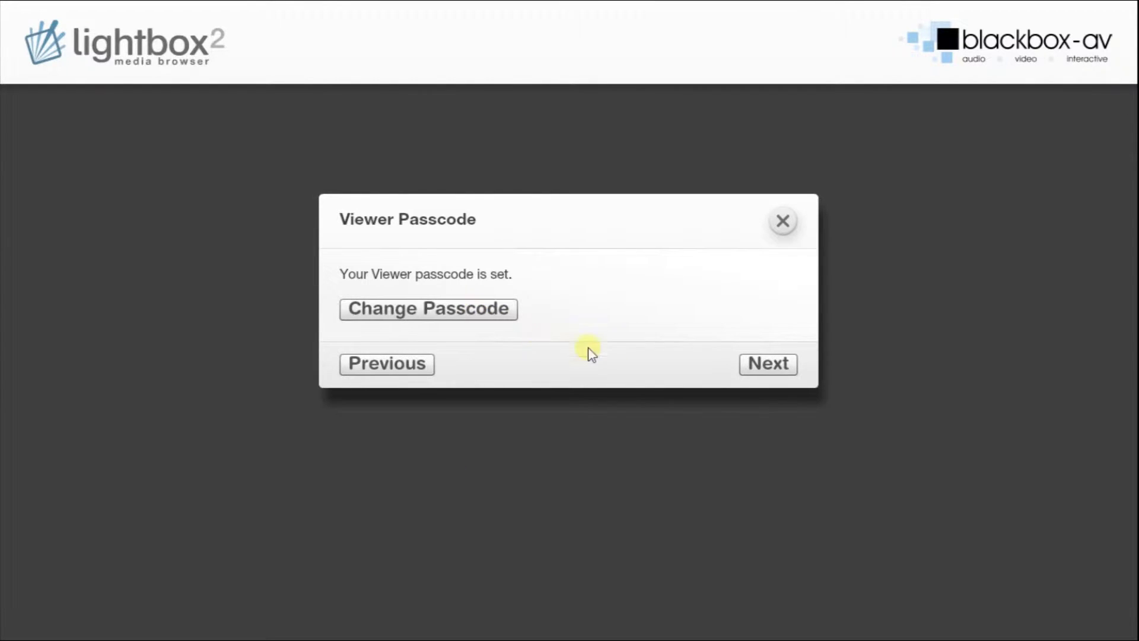
pyautogui.click(761, 366)
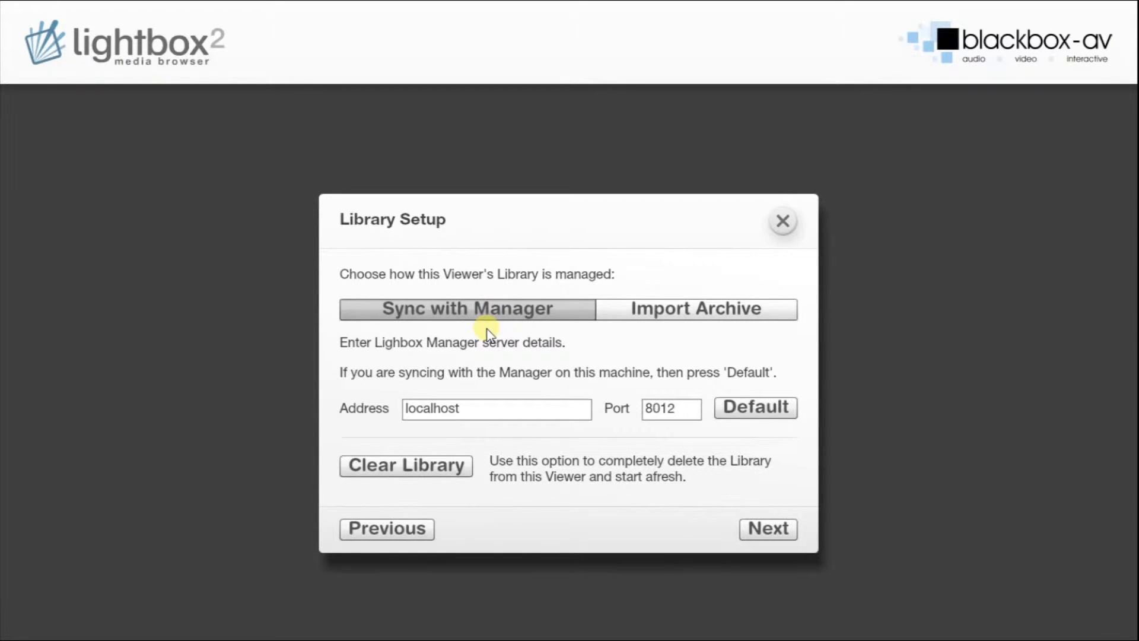
# Choose Sync with Manager and apply the default localhost address on port 8012.
pyautogui.click(713, 318)
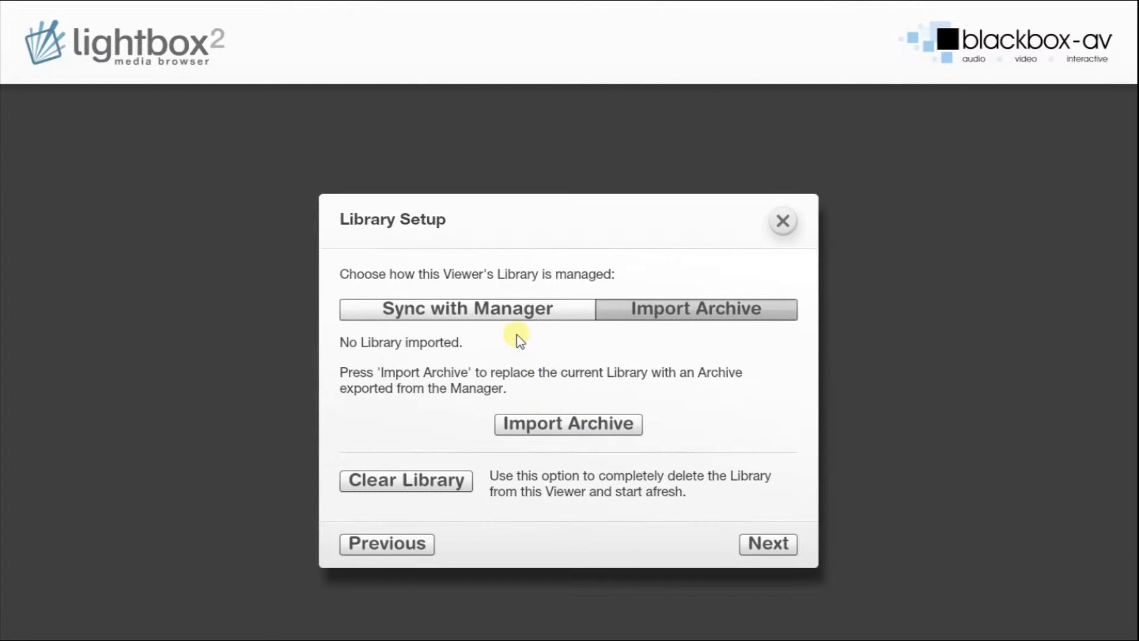
pyautogui.click(495, 318)
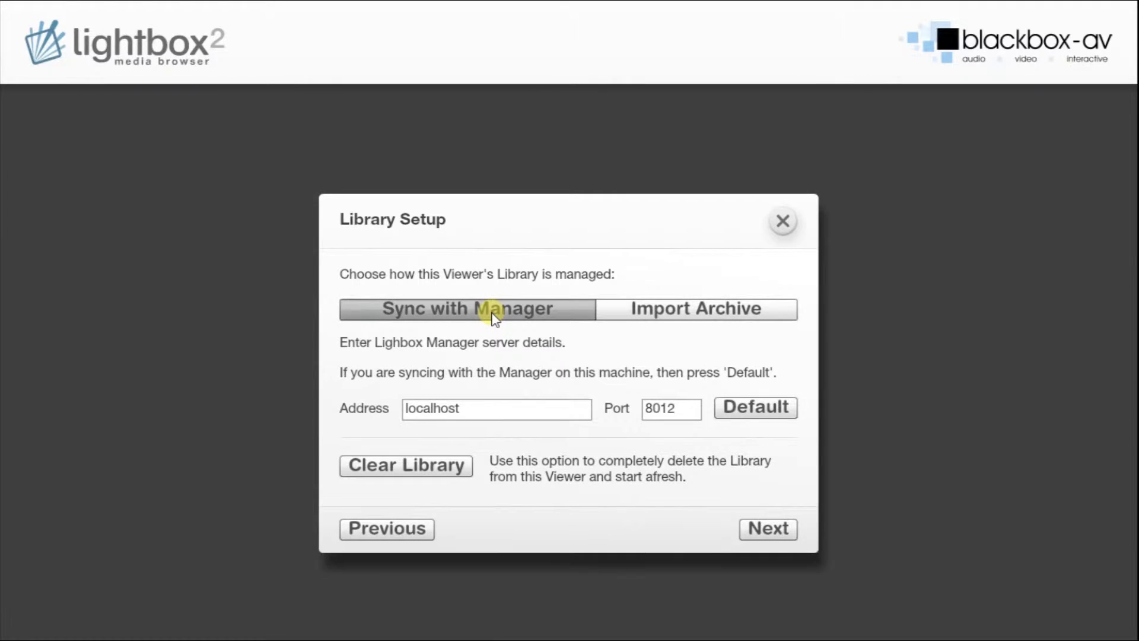
pyautogui.click(500, 410)
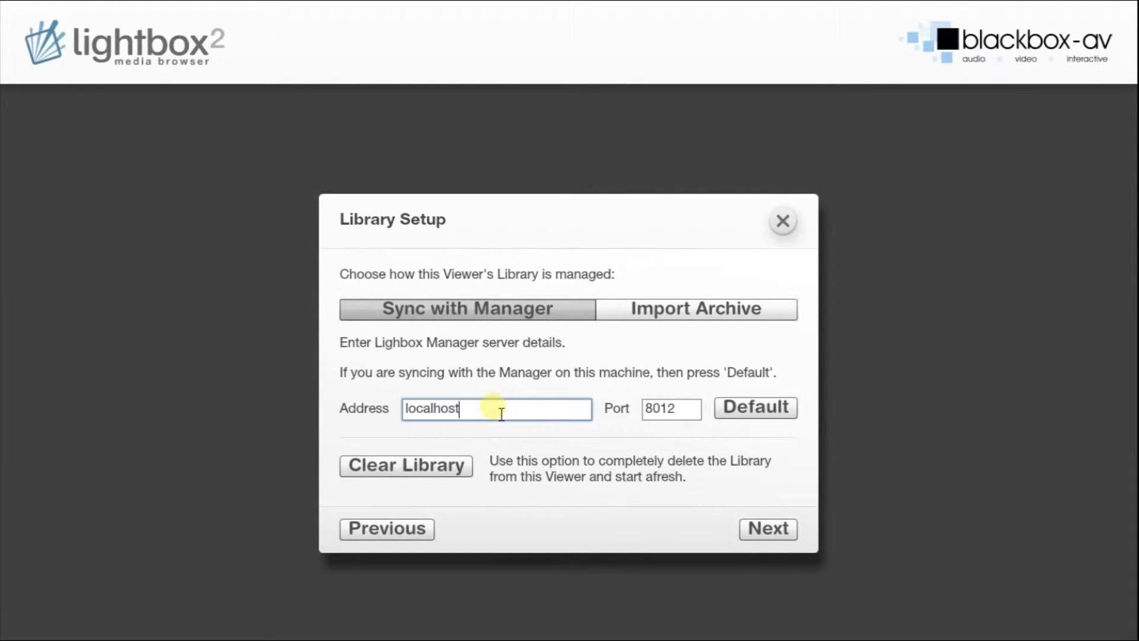
pyautogui.moveTo(502, 413); pyautogui.dragTo(394, 412)
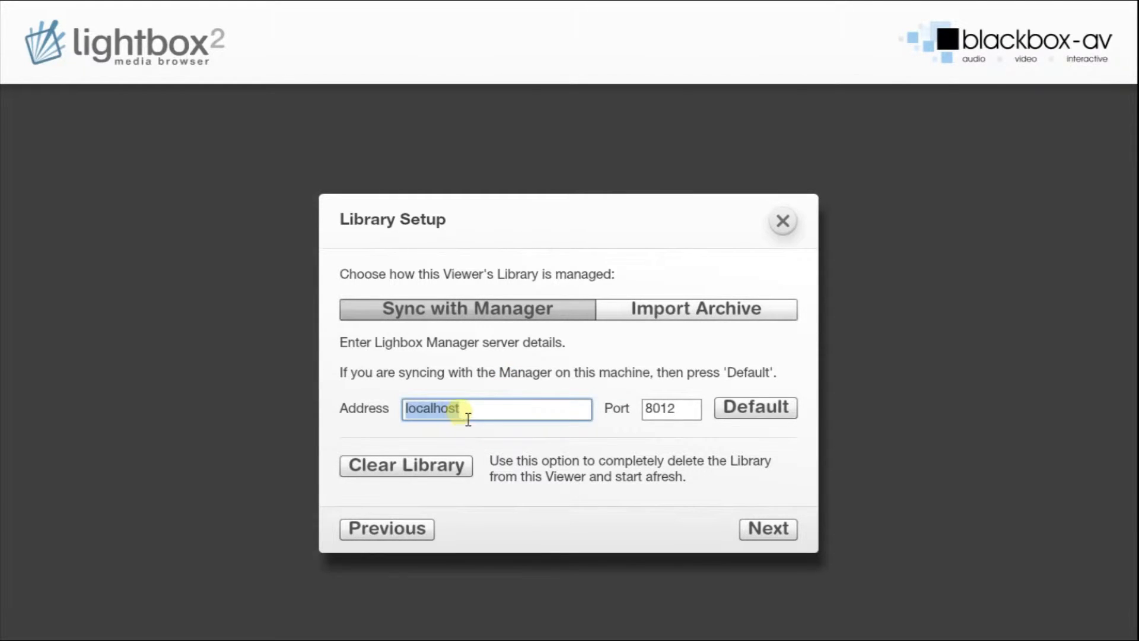
pyautogui.press('Right')
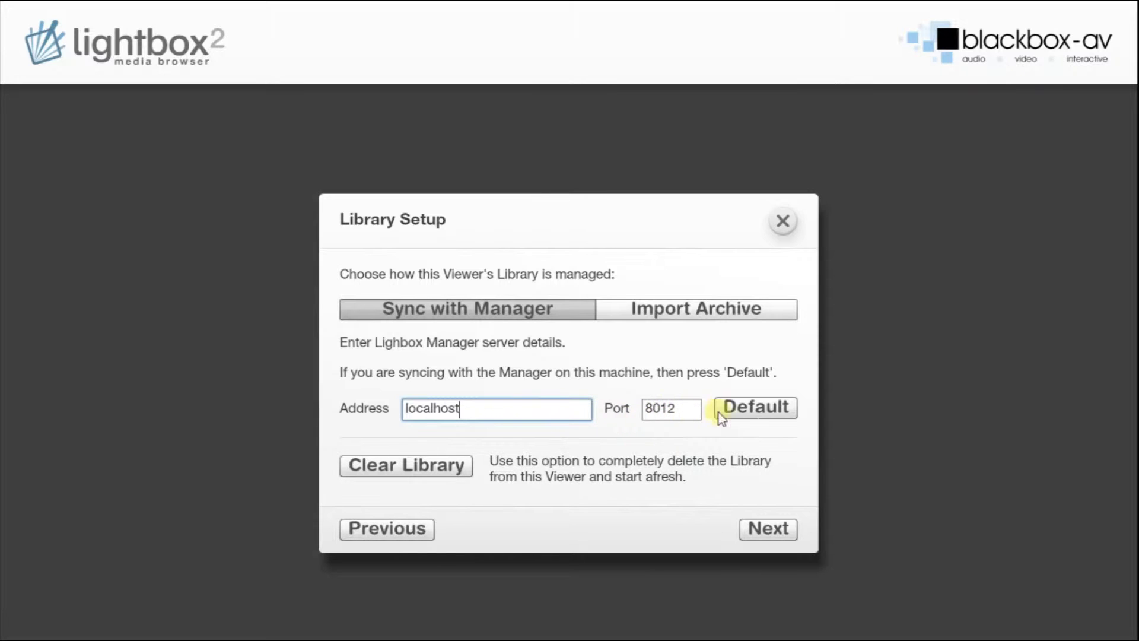
pyautogui.click(765, 409)
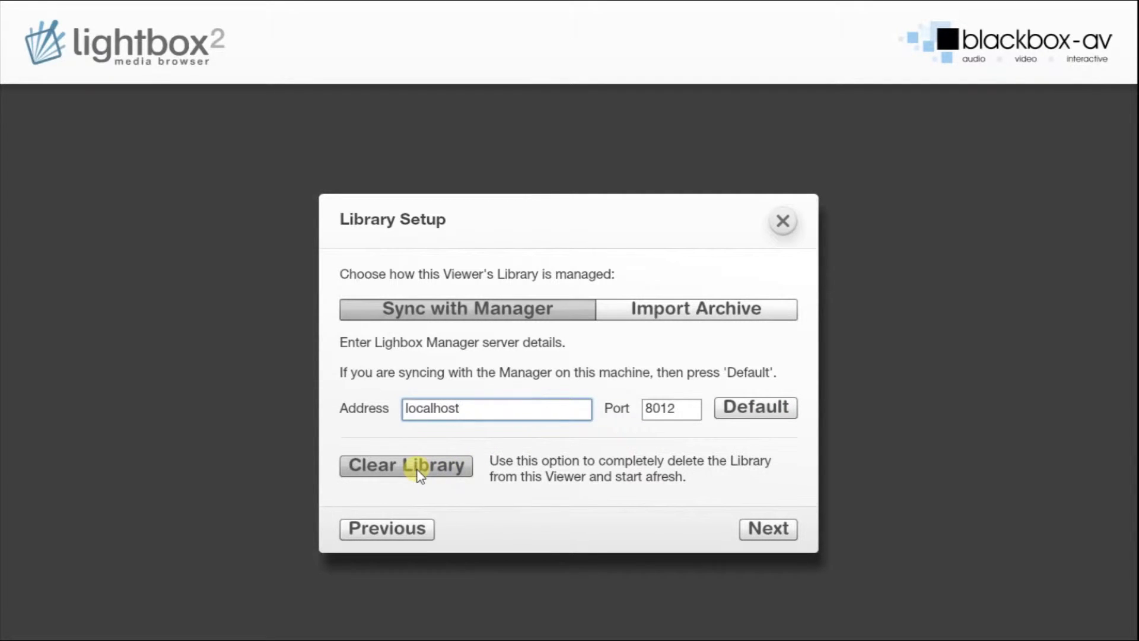
pyautogui.click(761, 526)
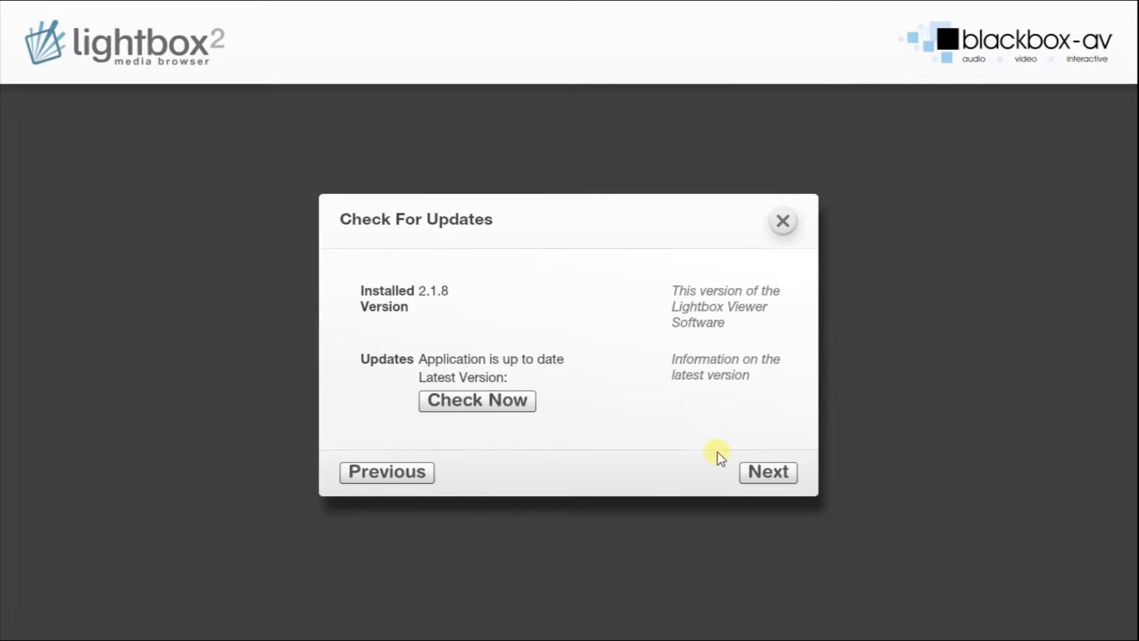
# Keep Autostart on, idle timeout 240 seconds and Touch input, then start the viewer.
pyautogui.click(757, 466)
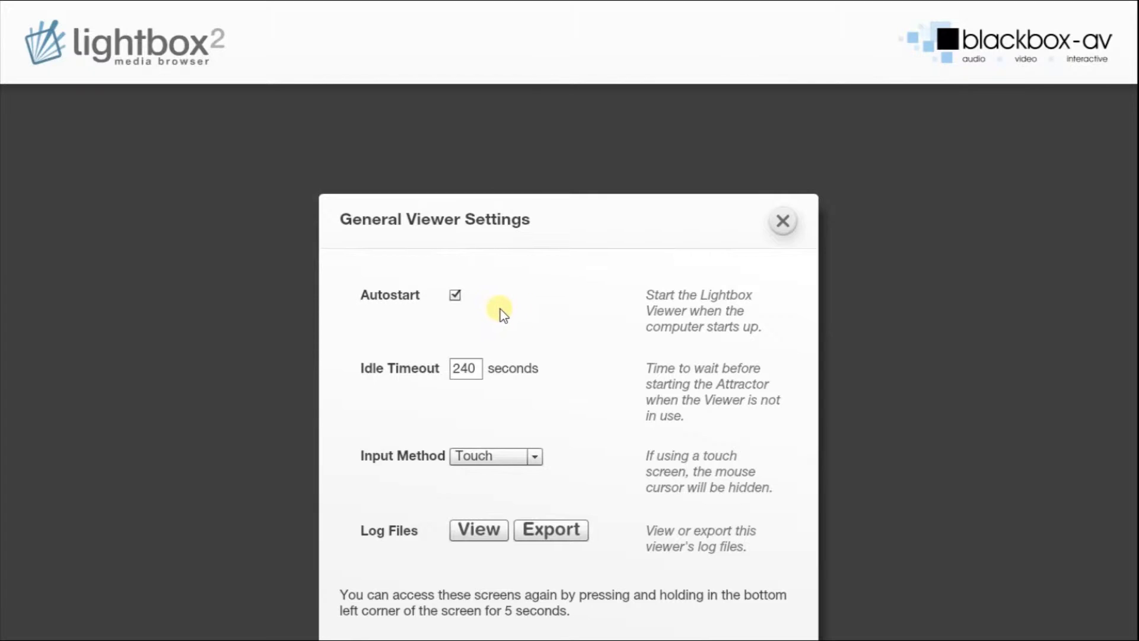
pyautogui.click(455, 296)
pyautogui.click(455, 296)
pyautogui.click(468, 369)
pyautogui.click(521, 455)
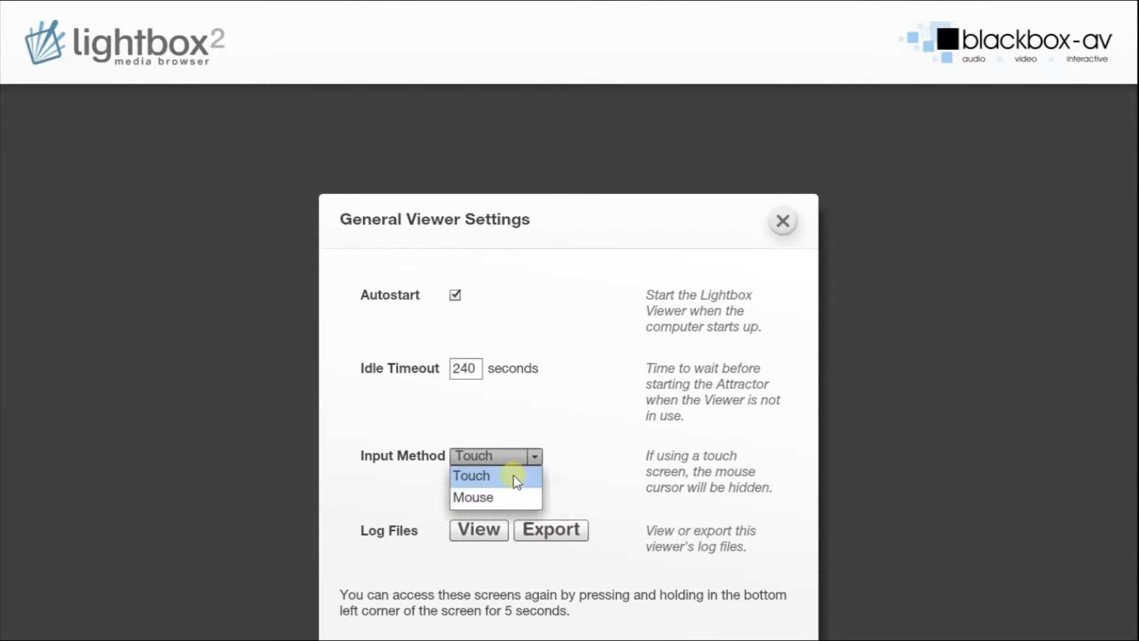
pyautogui.click(532, 459)
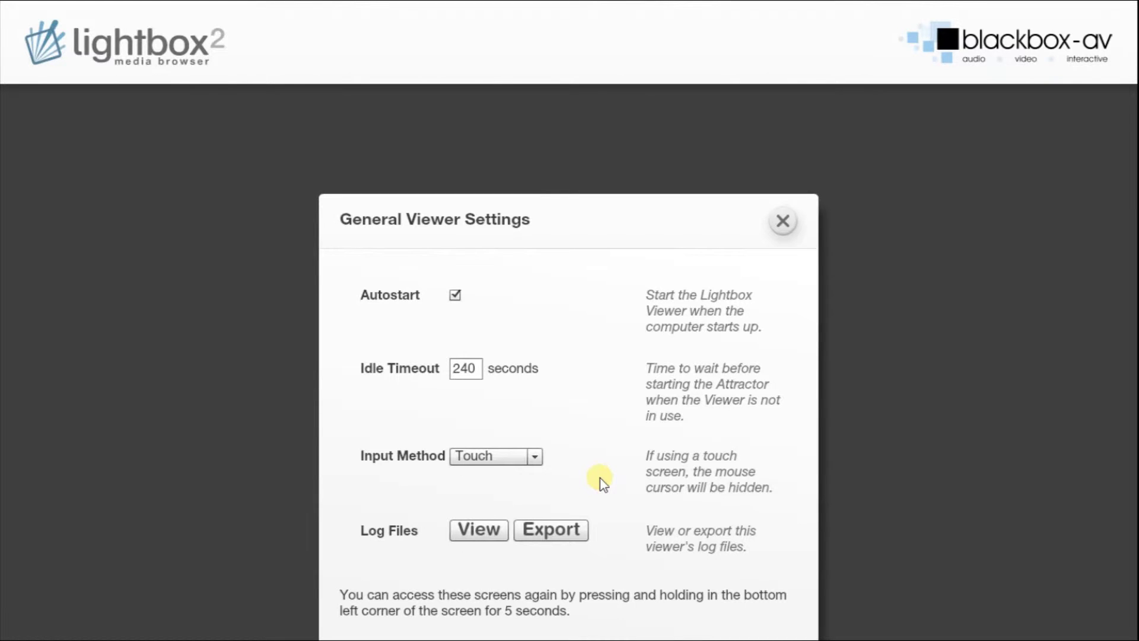
pyautogui.click(784, 222)
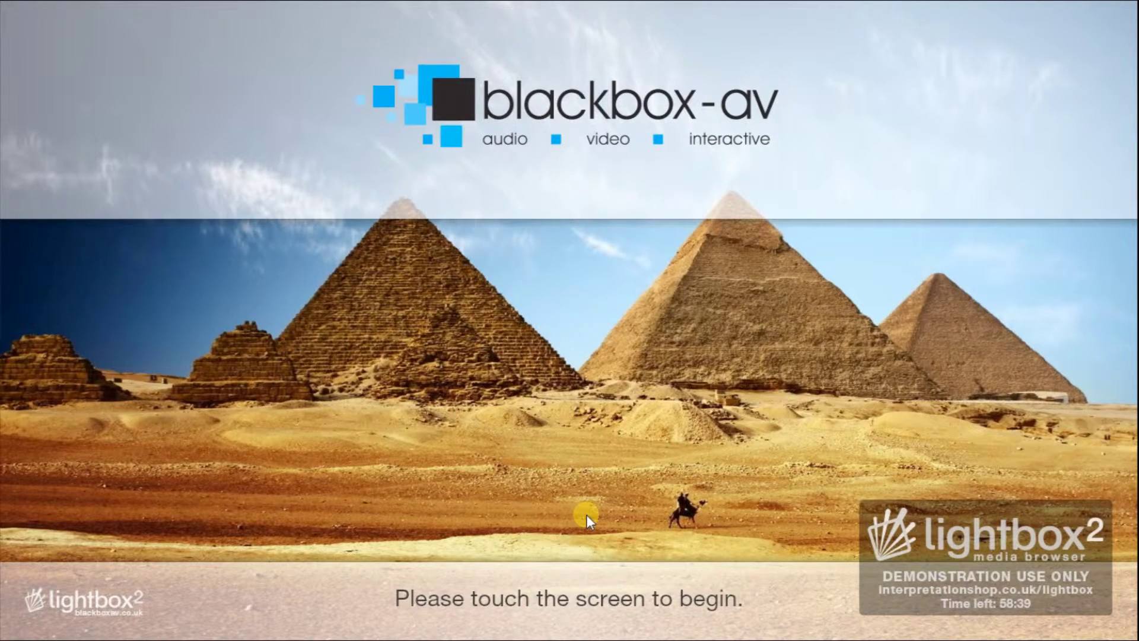
# Open the Roman Empire collection, return to the overview, and bring up the passcode prompt.
pyautogui.click(587, 515)
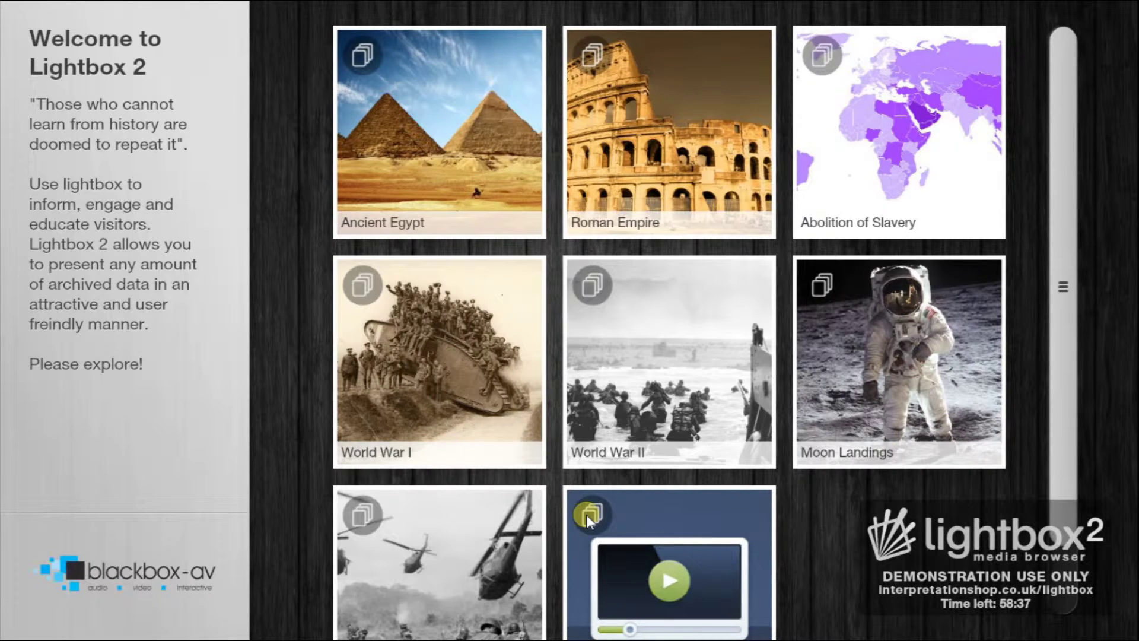
pyautogui.click(1034, 198)
pyautogui.moveTo(1066, 122)
pyautogui.mouseDown()
pyautogui.moveTo(1069, 215)
pyautogui.moveTo(1083, 108)
pyautogui.moveTo(1073, 126)
pyautogui.mouseUp()
pyautogui.click(675, 154)
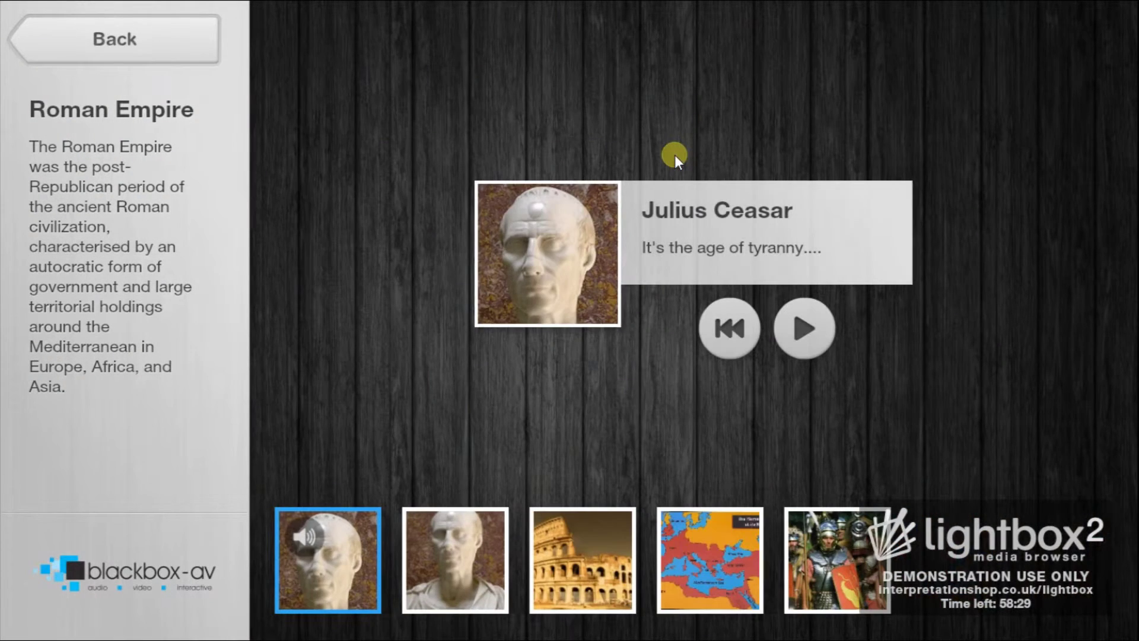
pyautogui.click(126, 43)
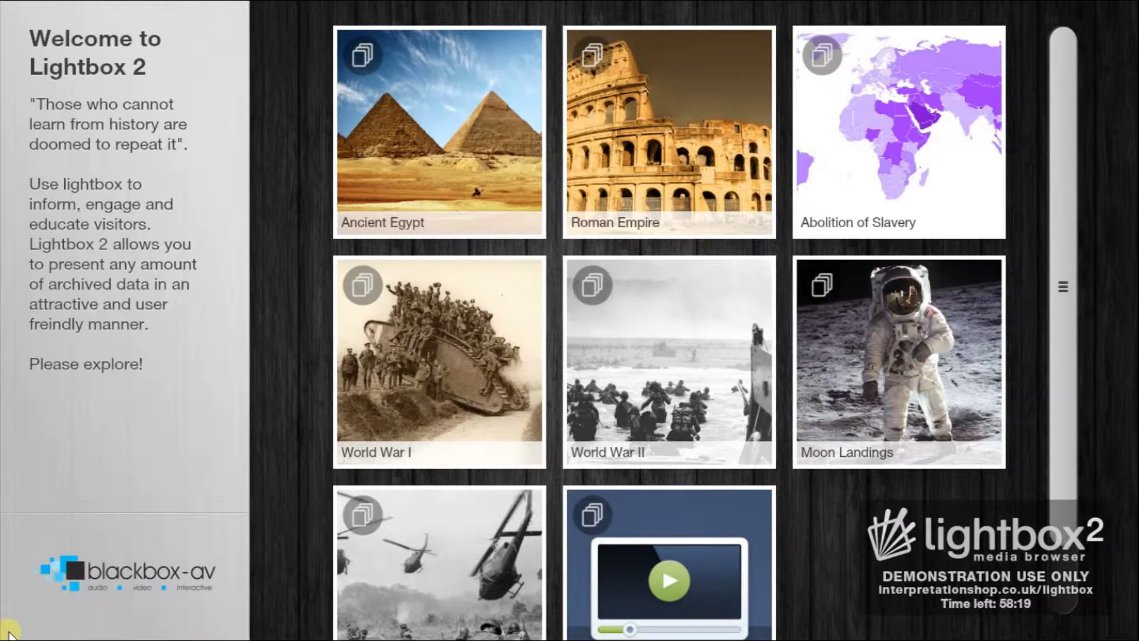
pyautogui.click(8, 632)
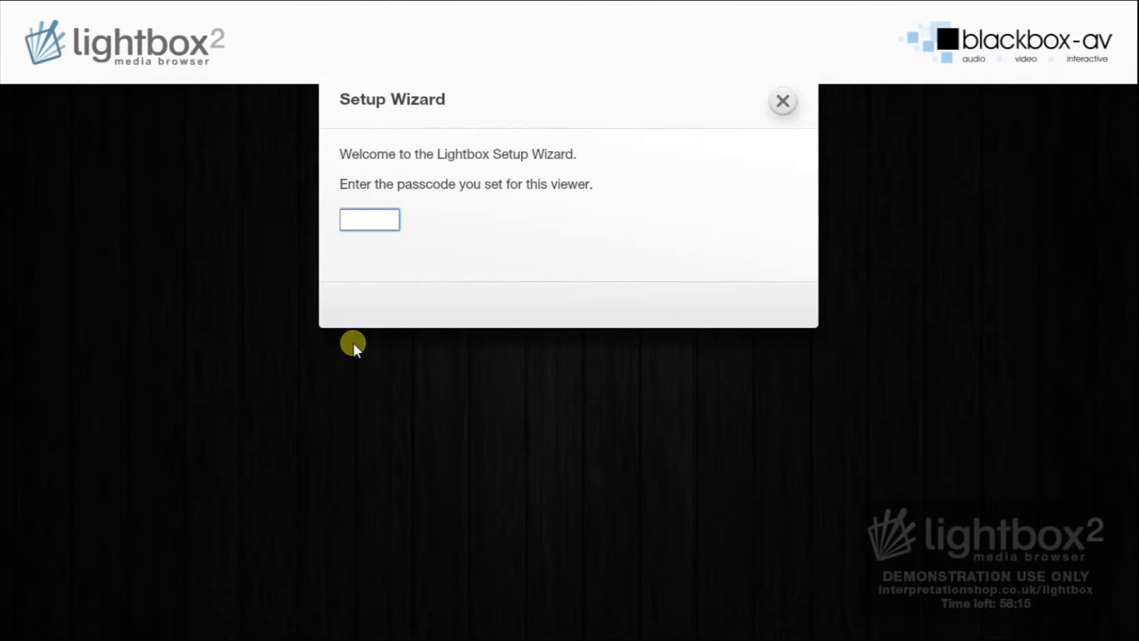
# Enter the viewer passcode, skip activation, and keep the viewer name Kiosk 1.
pyautogui.write('1234')
pyautogui.press('Return')
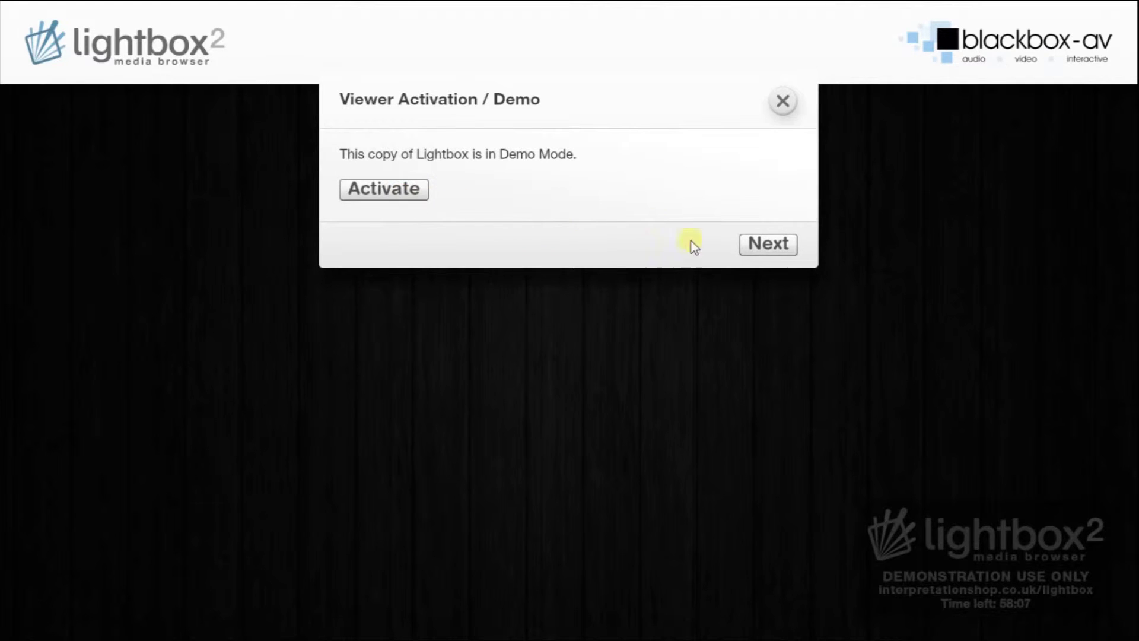
pyautogui.click(753, 247)
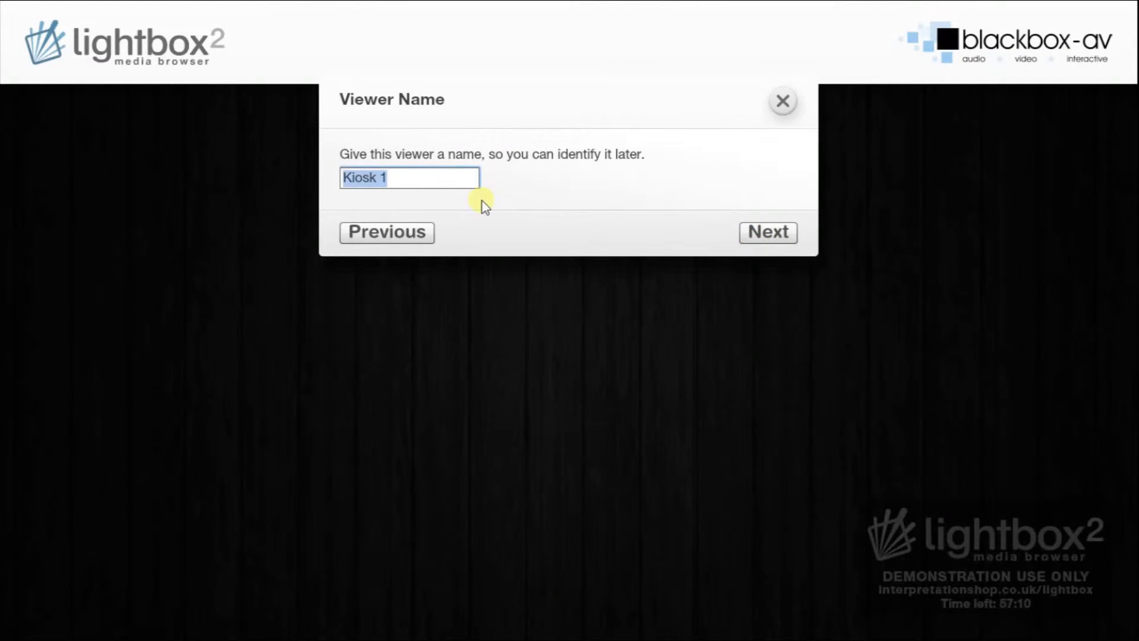
pyautogui.click(423, 180)
pyautogui.moveTo(430, 185); pyautogui.dragTo(336, 178)
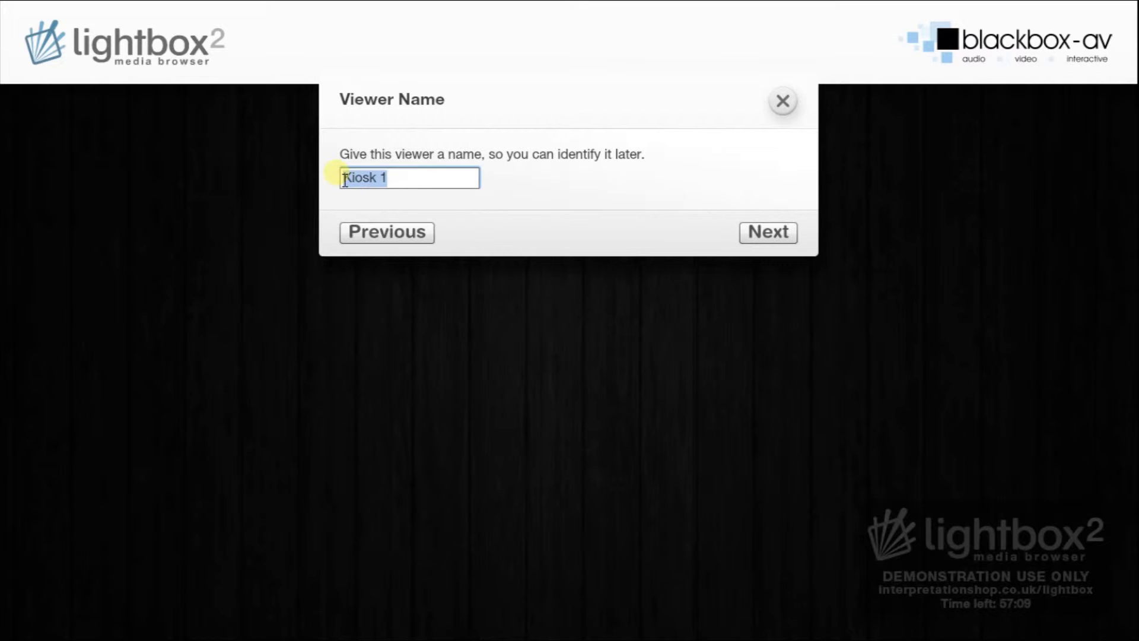
pyautogui.click(409, 180)
pyautogui.click(752, 232)
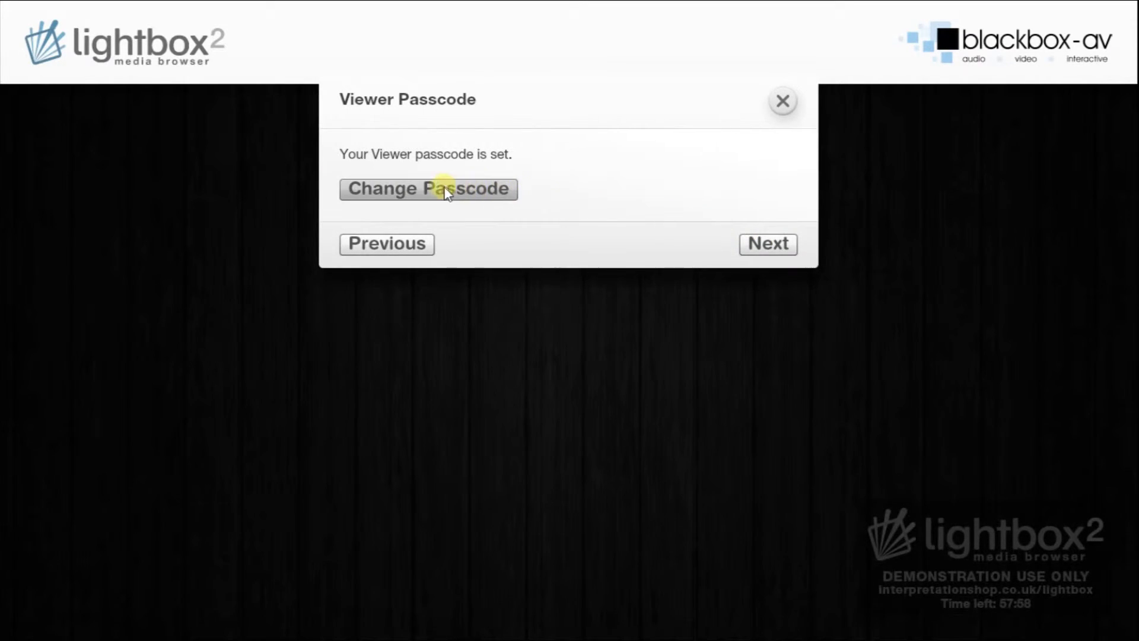
# Sync the library with the Manager at localhost port 8012, then finish the Viewer setup.
pyautogui.click(755, 243)
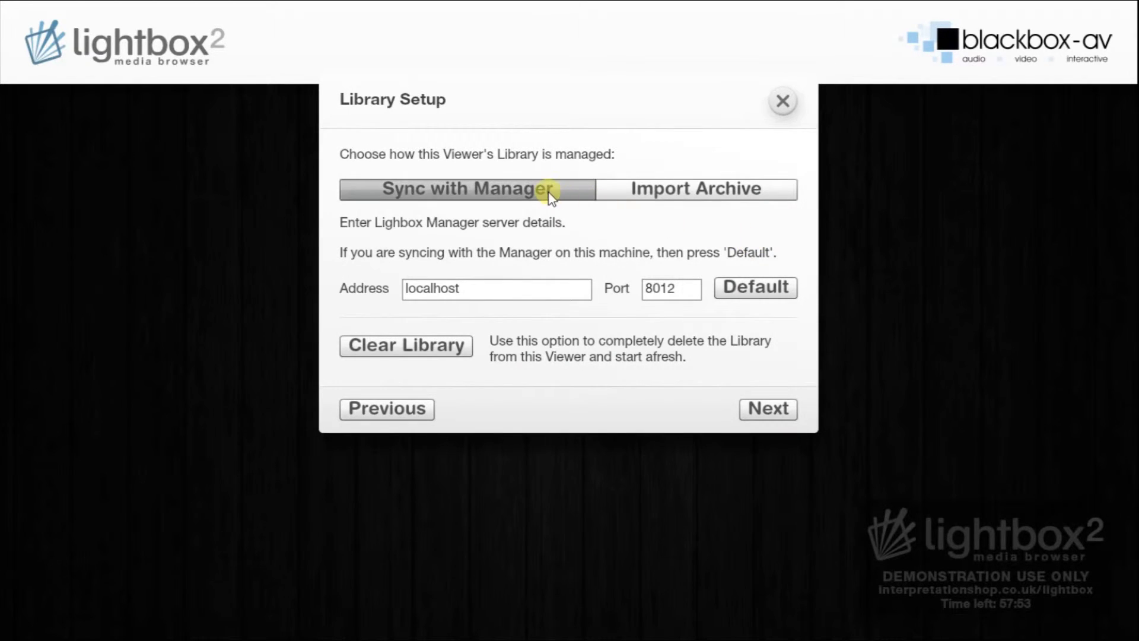
pyautogui.click(570, 290)
pyautogui.click(667, 289)
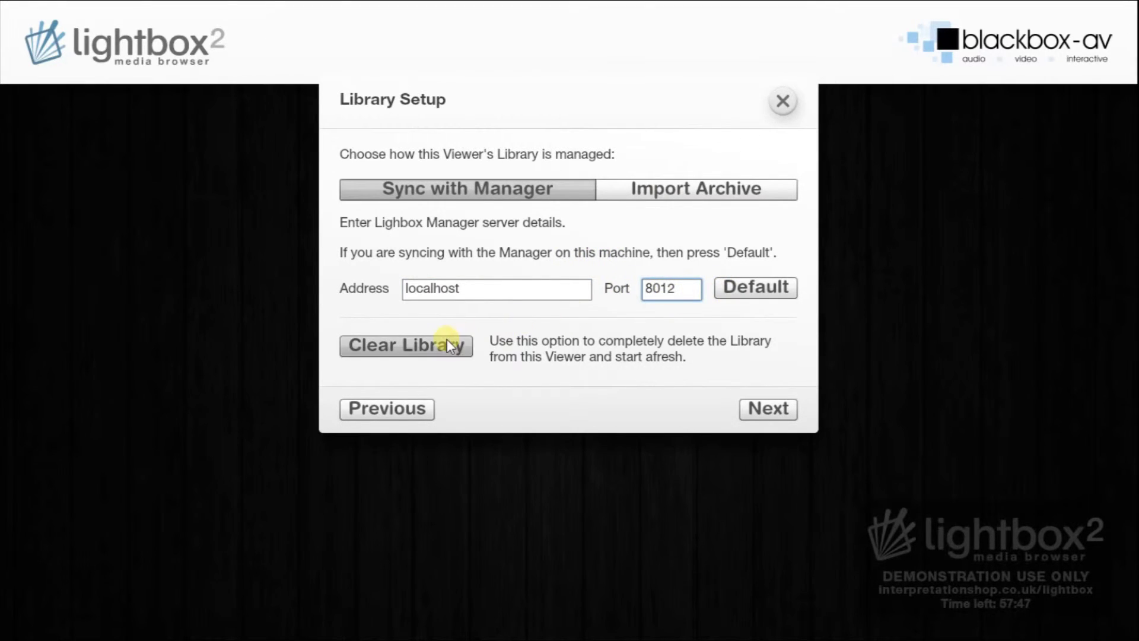
pyautogui.click(771, 410)
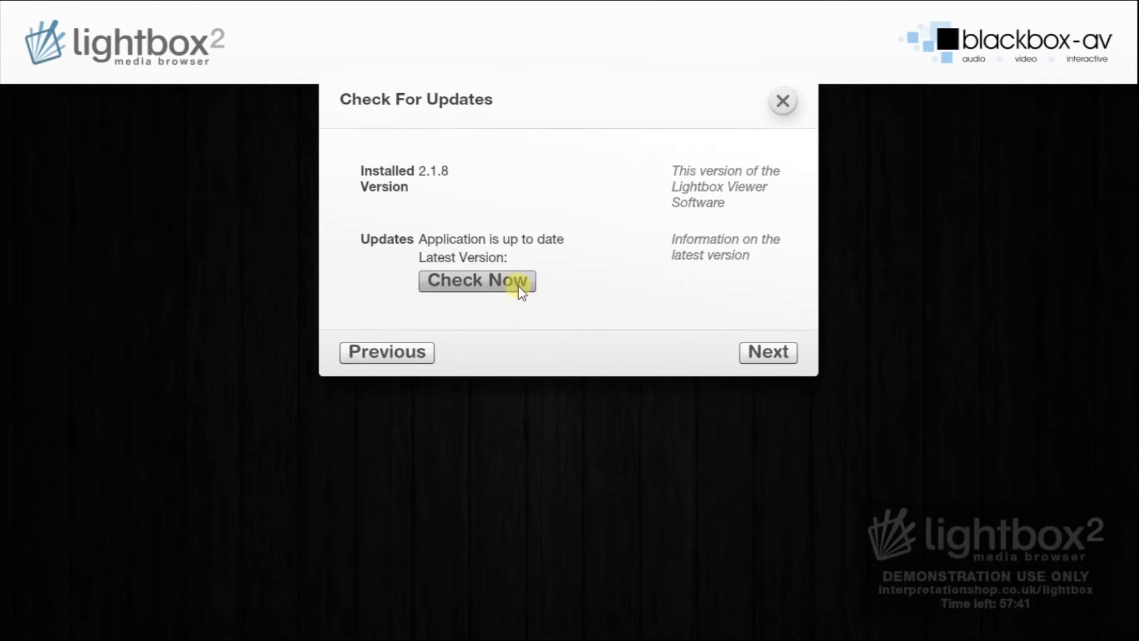
pyautogui.click(761, 352)
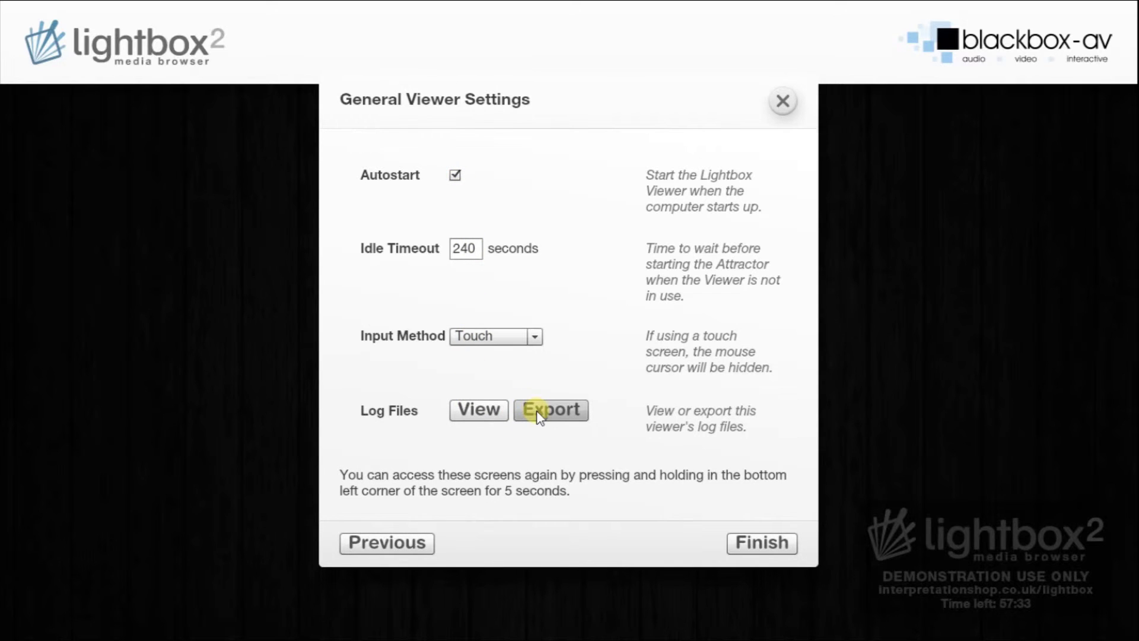
pyautogui.click(770, 540)
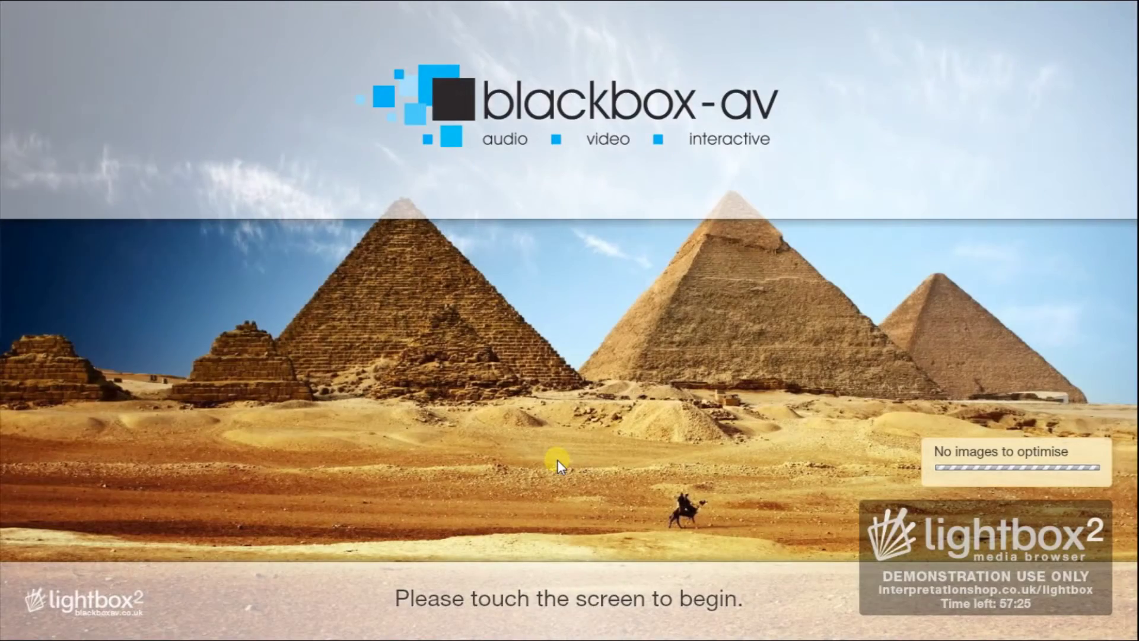
# Leave the pyramid start screen to show the demo topic grid.
pyautogui.click(557, 459)
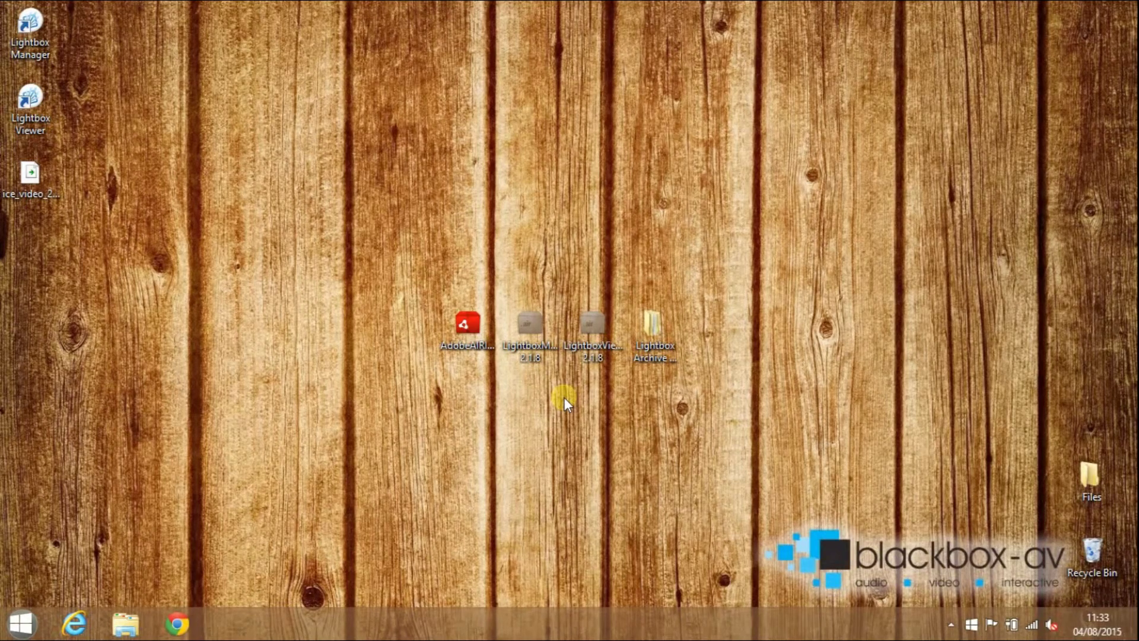
# Open Programs and Features from the Control Panel.
pyautogui.click(23, 626)
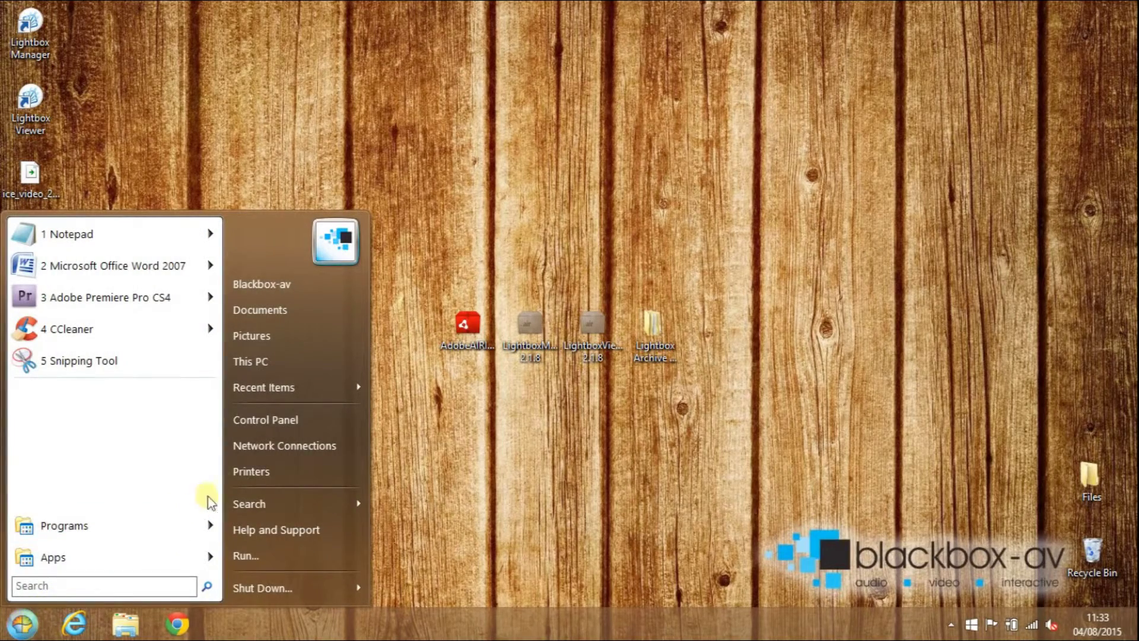
pyautogui.click(300, 425)
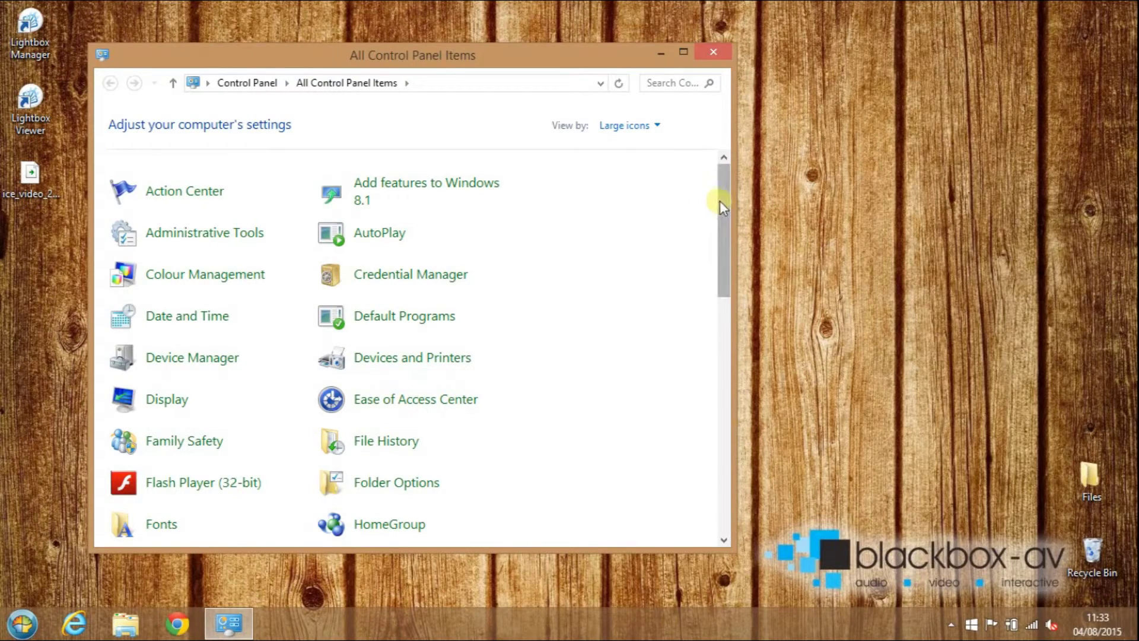
pyautogui.moveTo(721, 200); pyautogui.dragTo(734, 386)
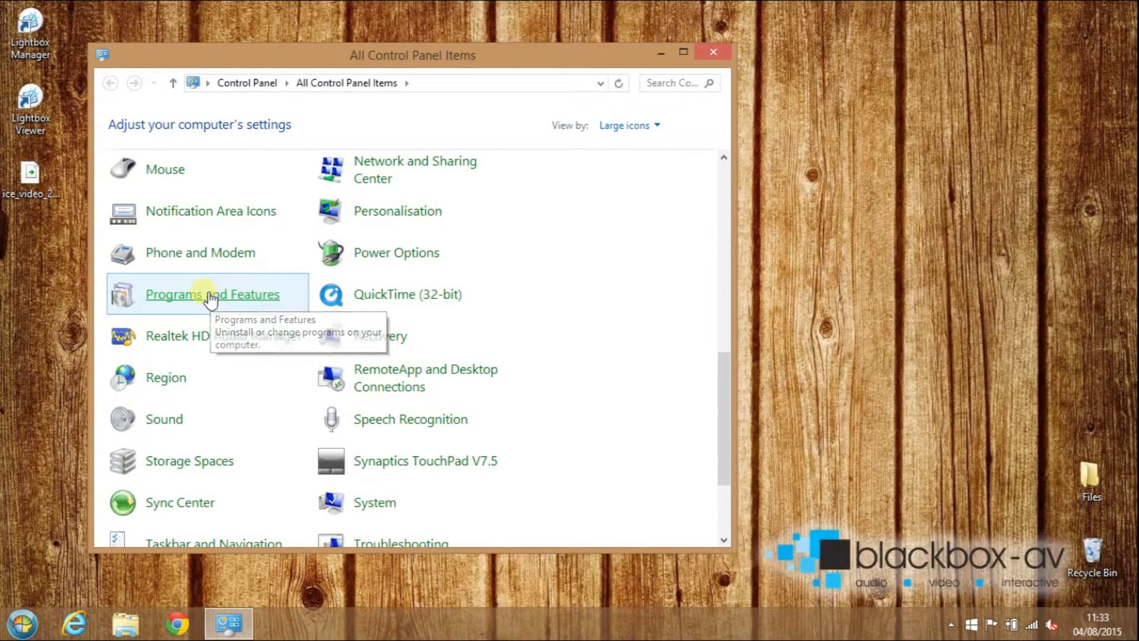
pyautogui.click(209, 295)
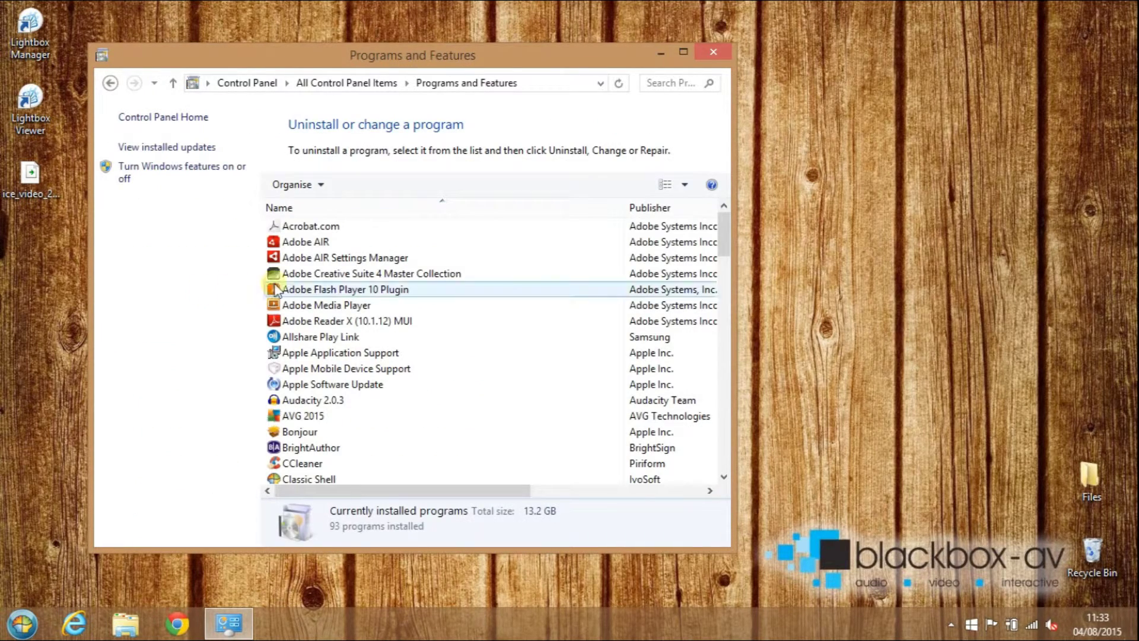
pyautogui.moveTo(723, 236); pyautogui.dragTo(732, 333)
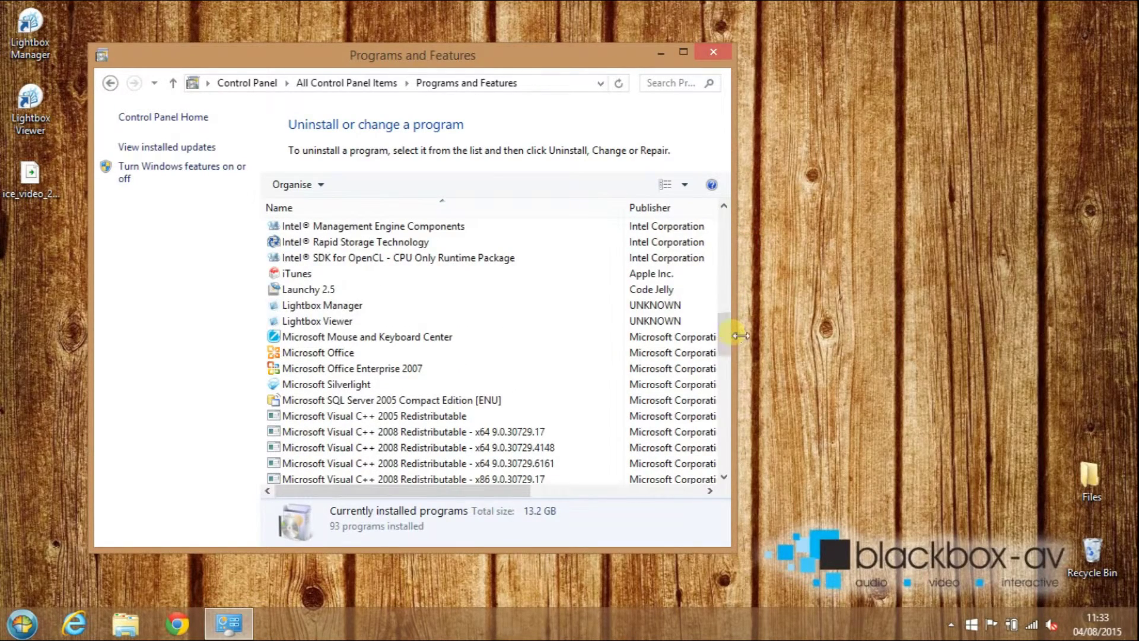
# Uninstall Lightbox Manager and Lightbox Viewer, then close the programs window.
pyautogui.click(322, 304)
pyautogui.rightClick(323, 305)
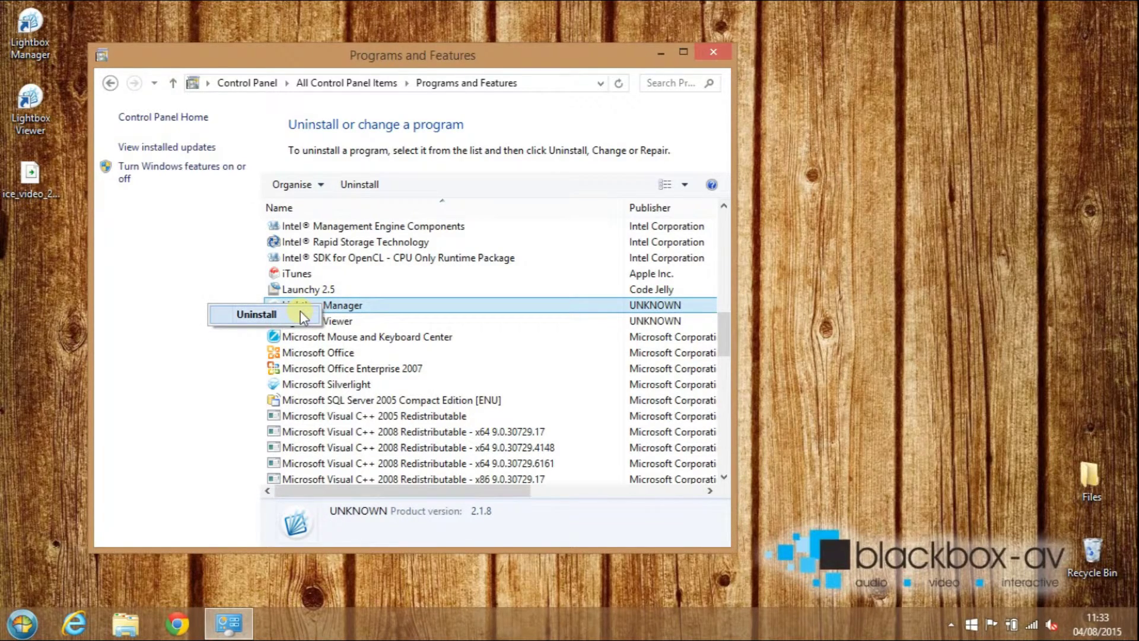
pyautogui.click(300, 311)
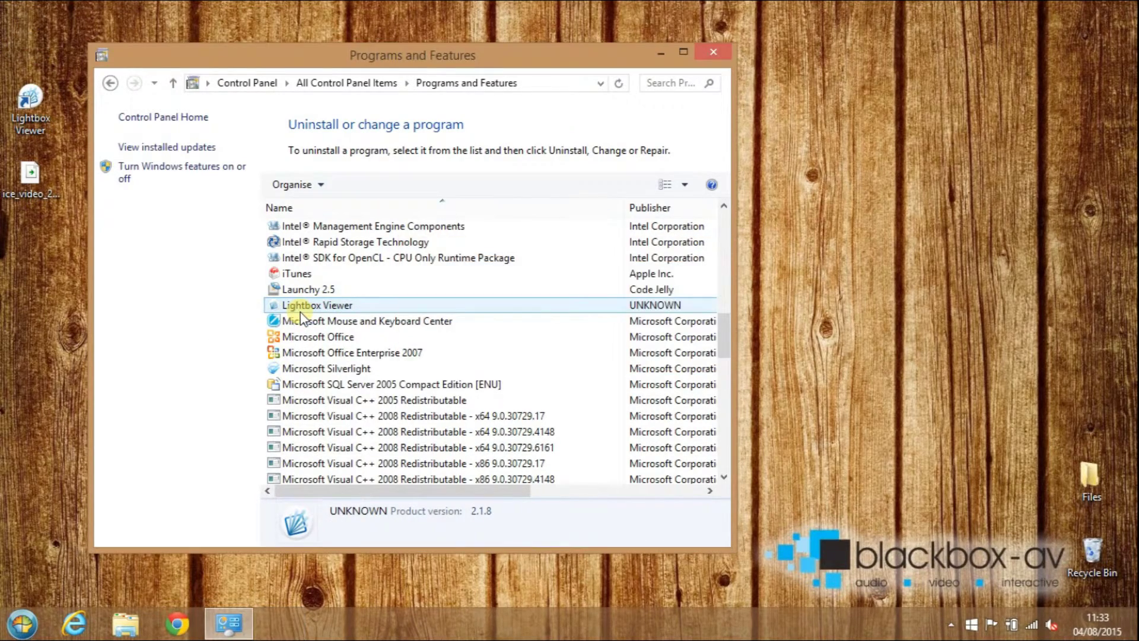
pyautogui.rightClick(322, 311)
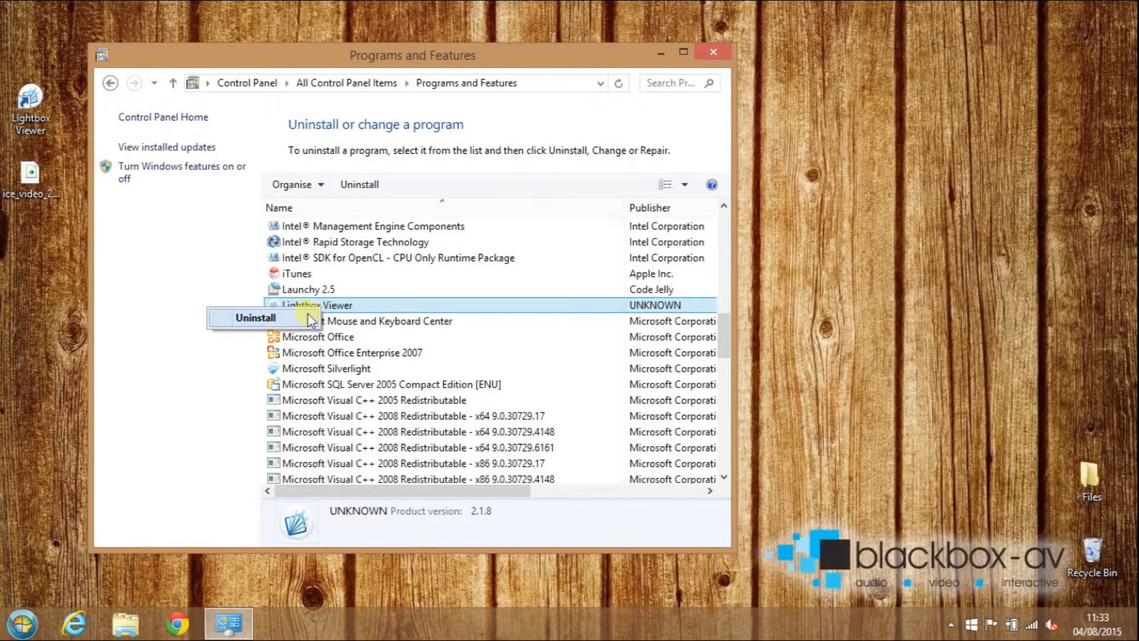
pyautogui.click(303, 316)
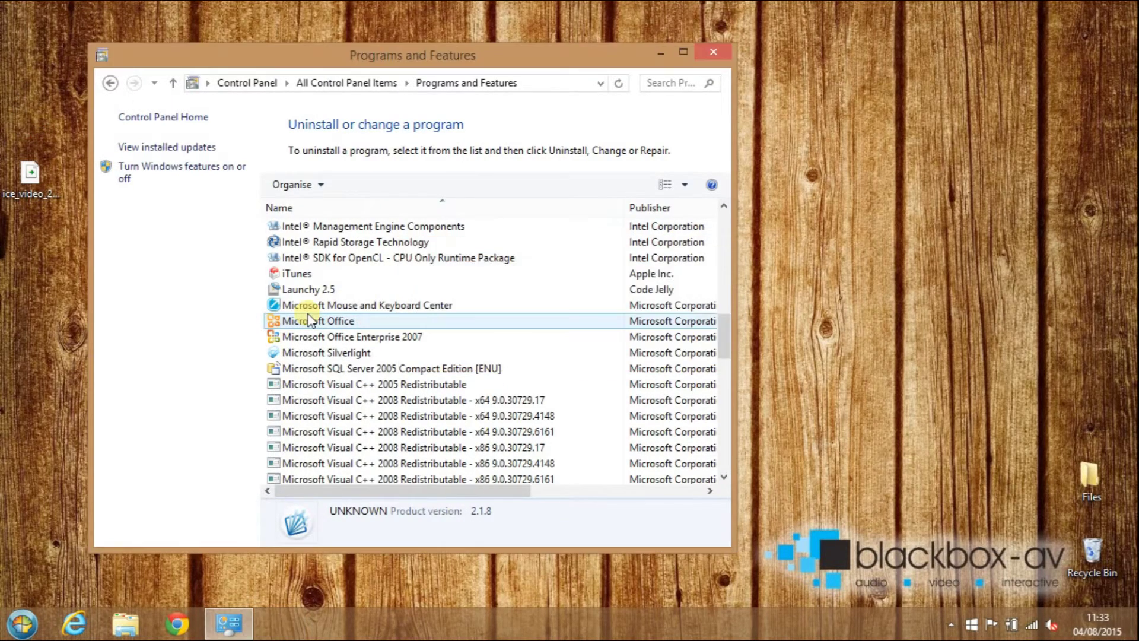
pyautogui.click(714, 52)
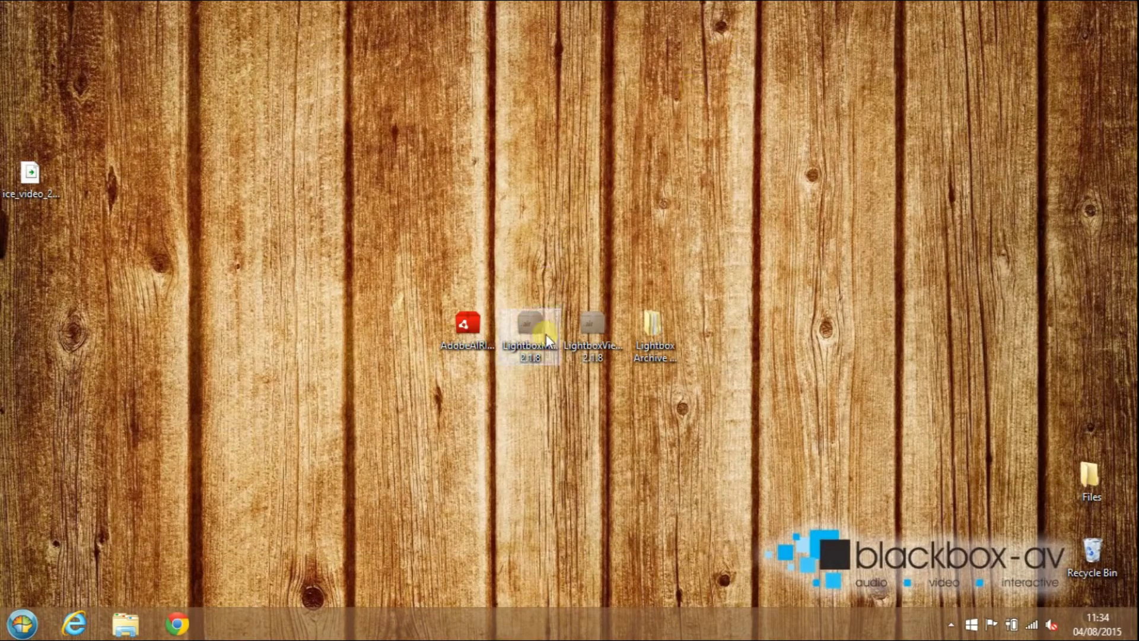
# Open the AppData\Roaming folder via %appdata% from Start search.
pyautogui.click(24, 624)
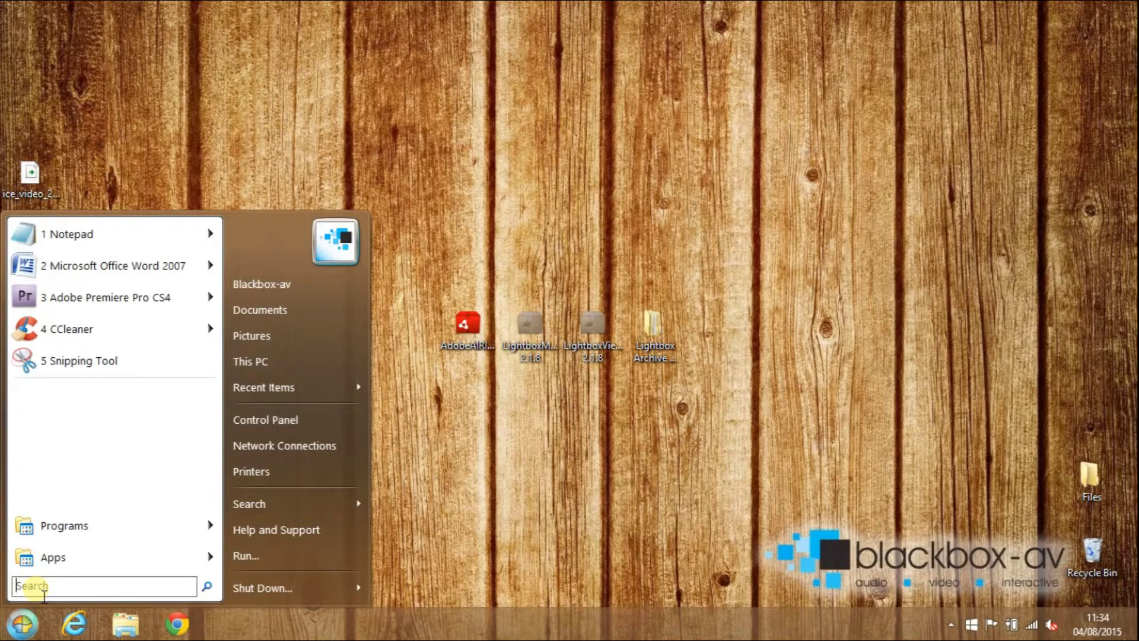
pyautogui.write('%appdata%')
pyautogui.press('Return')
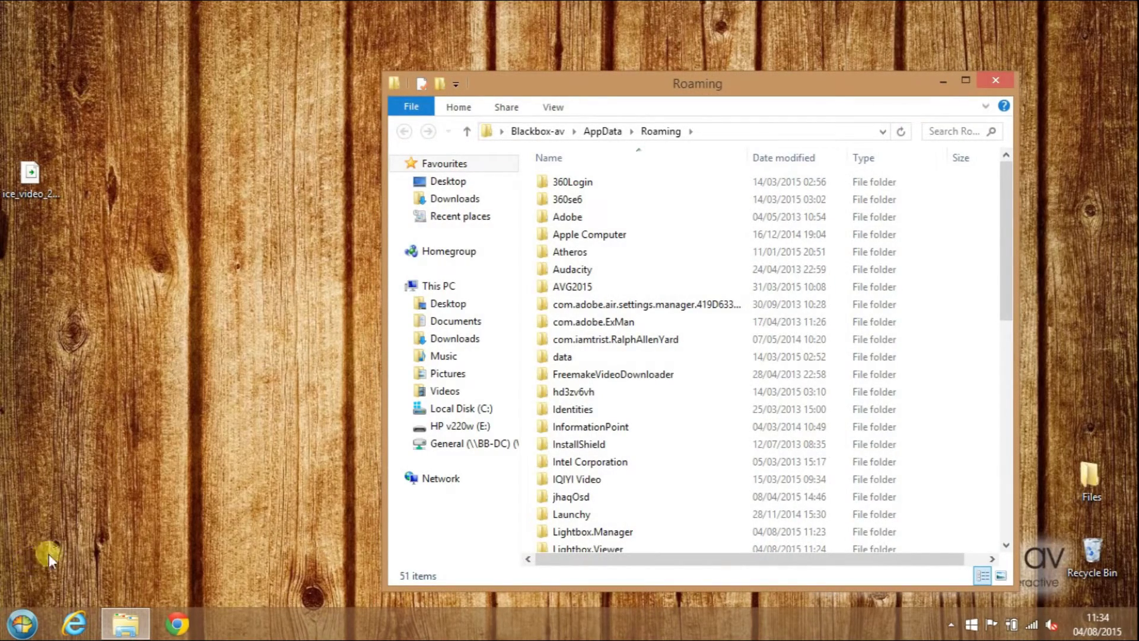
pyautogui.moveTo(1005, 226); pyautogui.dragTo(1027, 308)
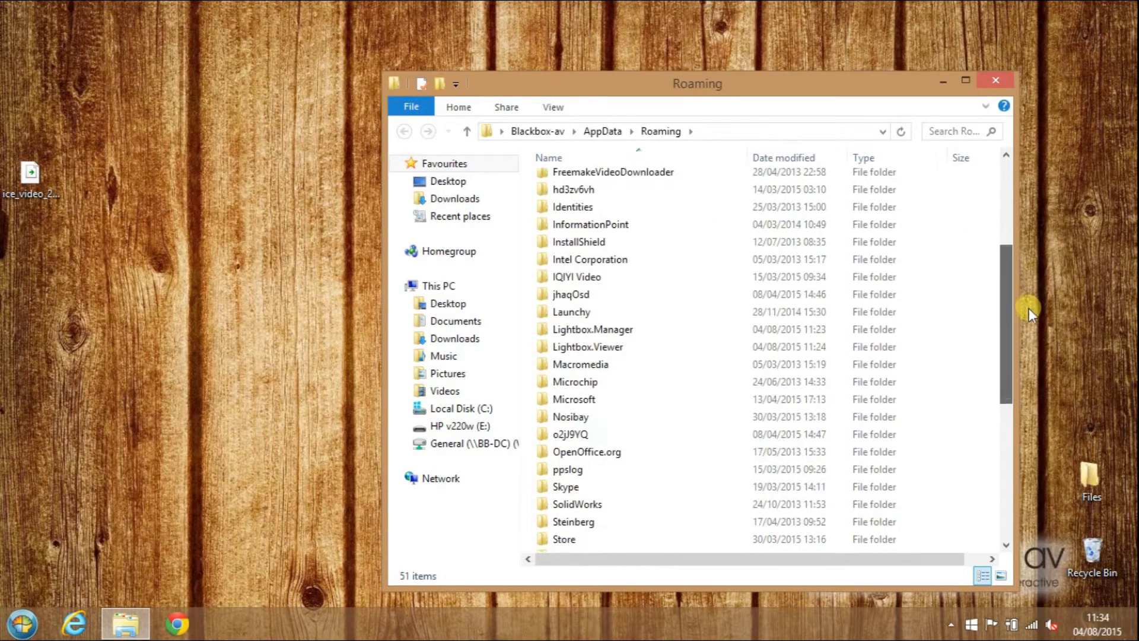
# Delete the Lightbox.Manager and Lightbox.Viewer folders and close Explorer.
pyautogui.click(624, 333)
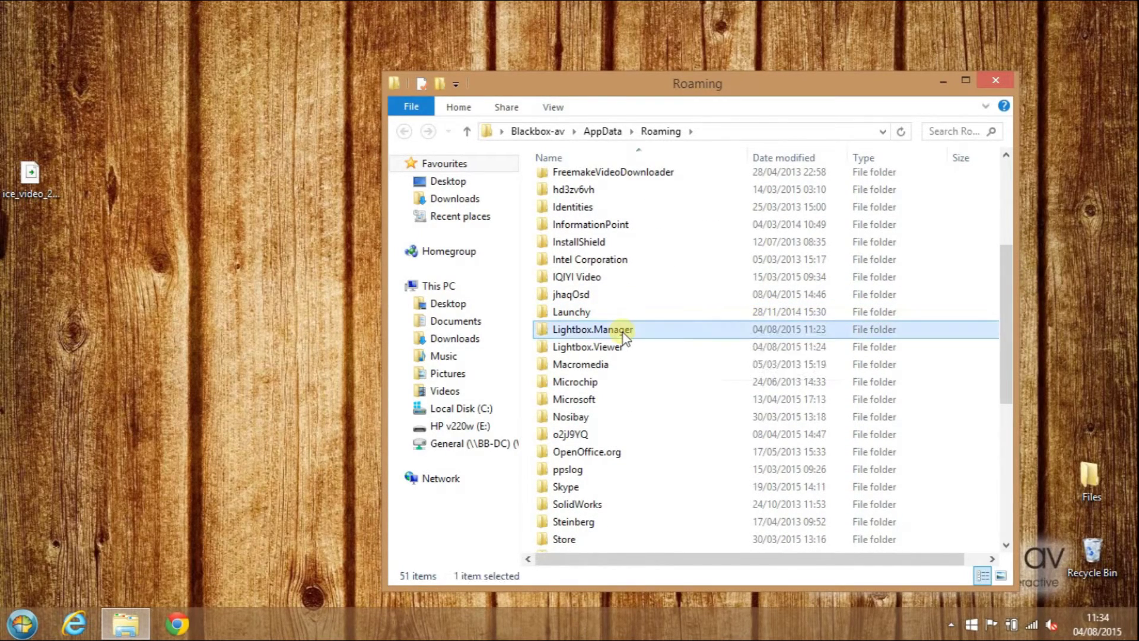
pyautogui.rightClick(577, 331)
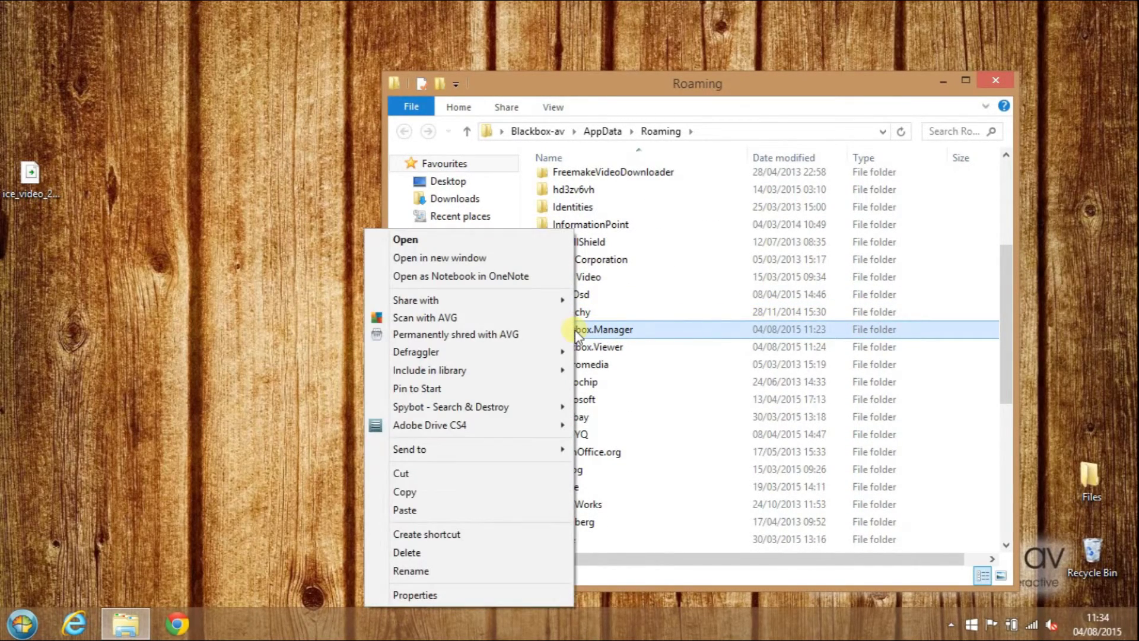
pyautogui.click(481, 555)
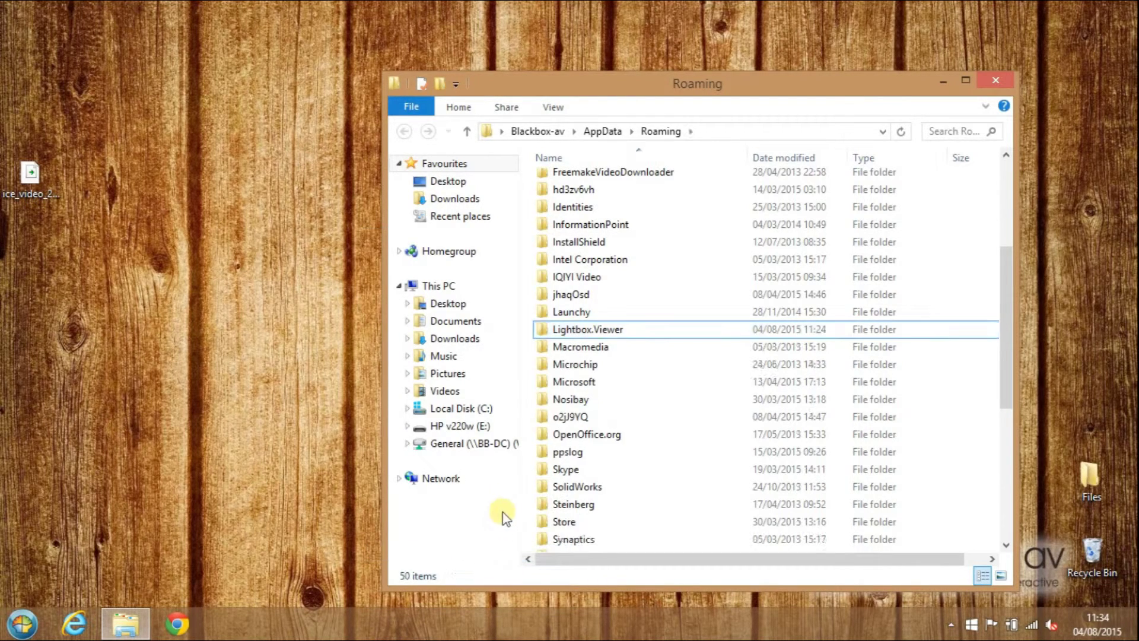
pyautogui.rightClick(598, 330)
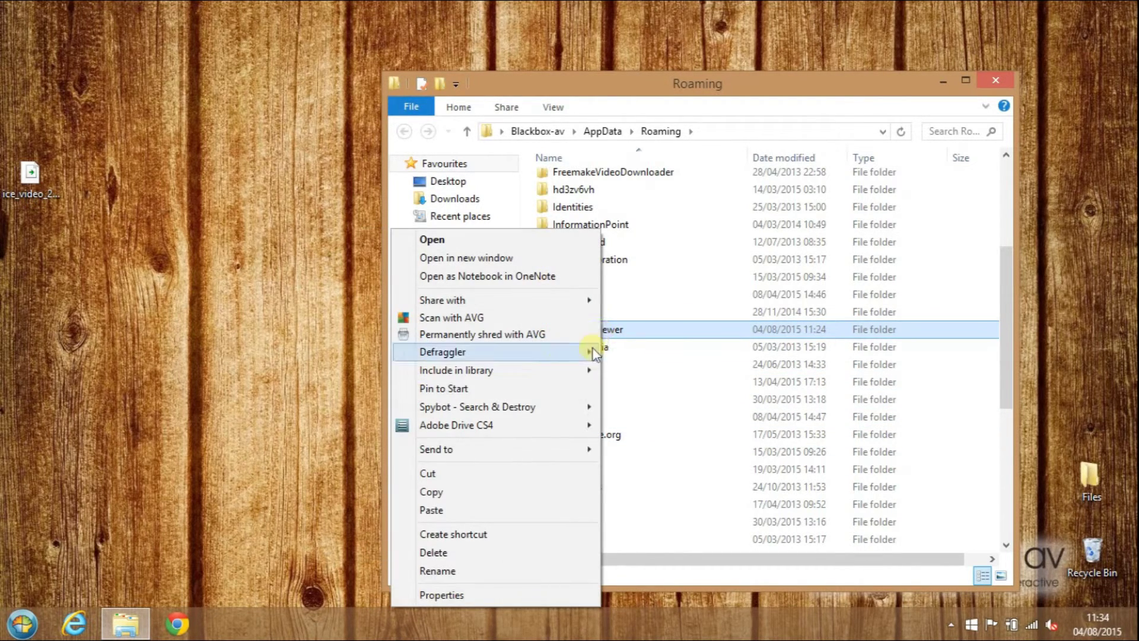
pyautogui.click(511, 553)
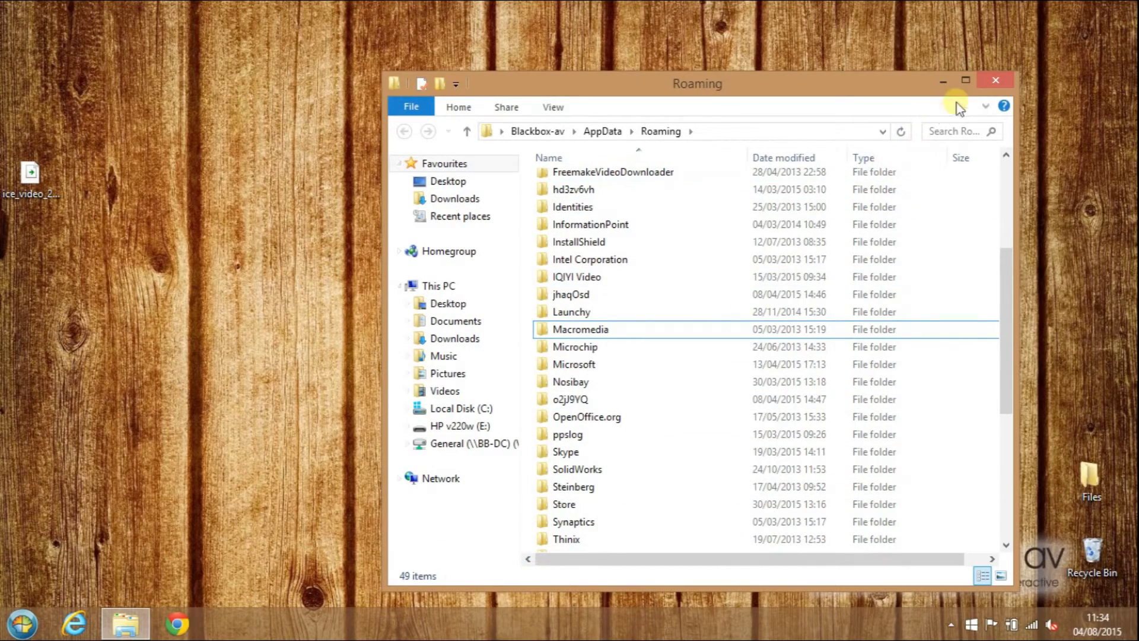
pyautogui.click(996, 82)
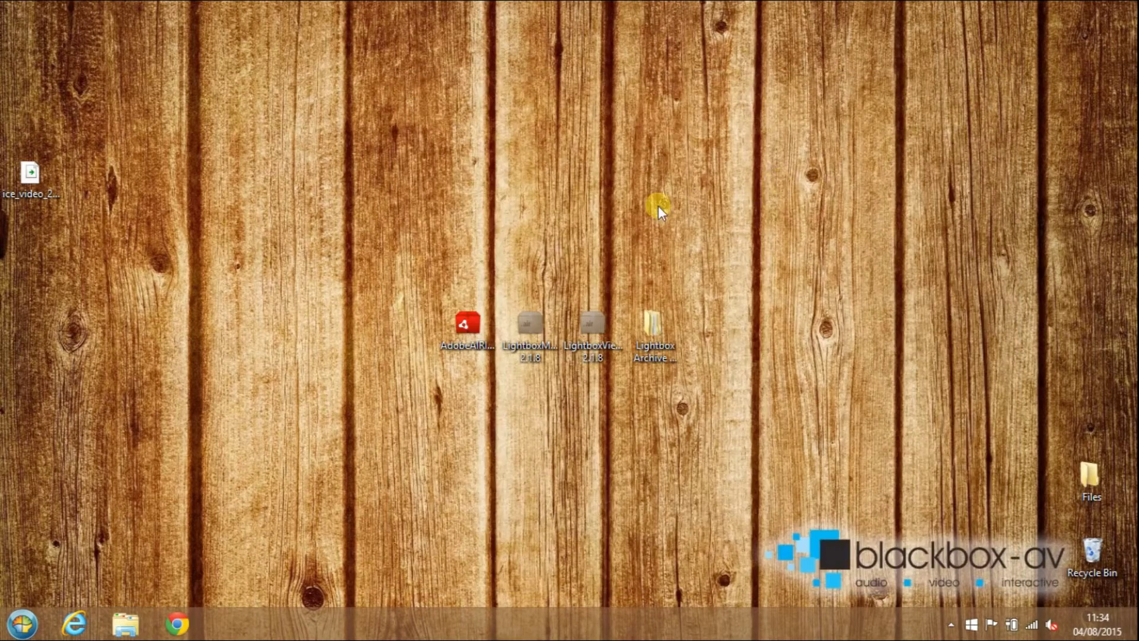